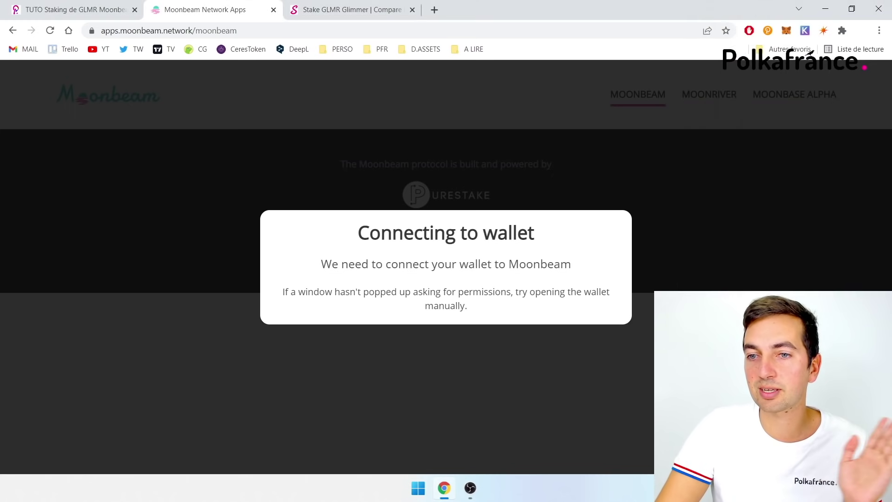
Switch to the GLMR staking tutorial article and review its instructions for connecting MetaMask and adding the Moonbeam network.
left_click(65, 9)
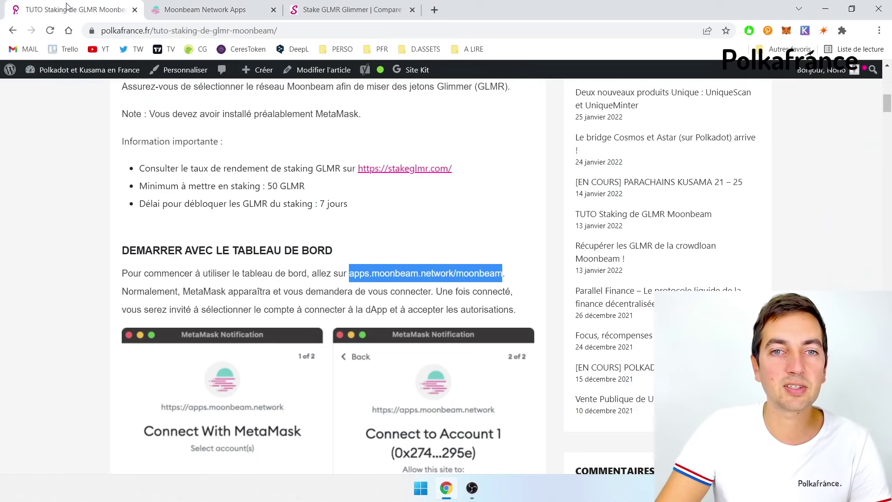
scroll(333, 288, "down", 5)
scroll(333, 288, "down", 7)
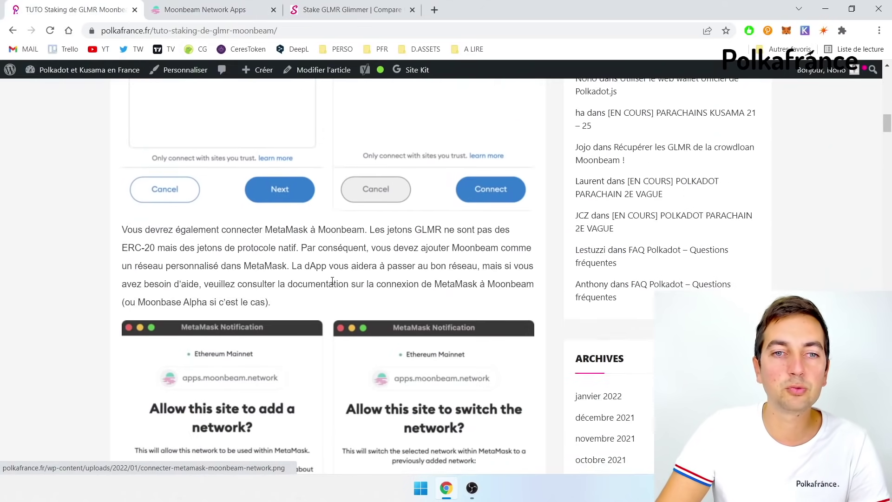
scroll(343, 275, "down", 2)
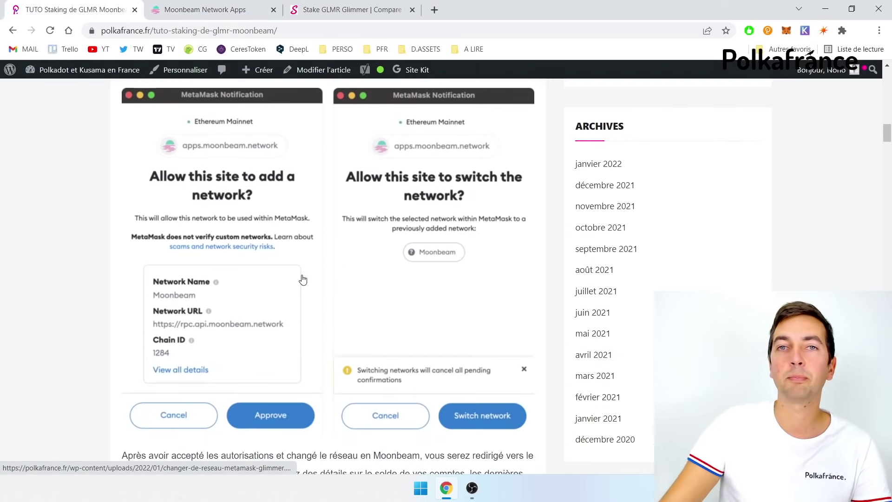
Open the MetaMask wallet and check the selected network in its network list, then close the wallet.
left_click(786, 31)
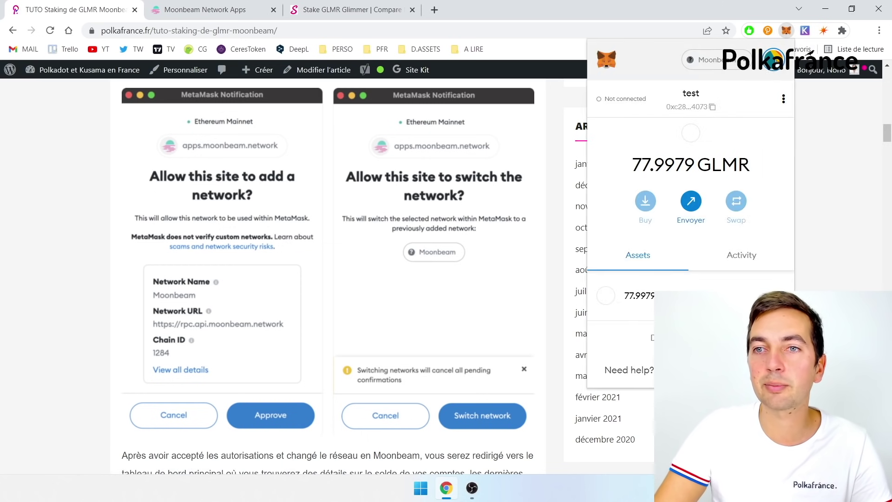
left_click(775, 61)
left_click(742, 60)
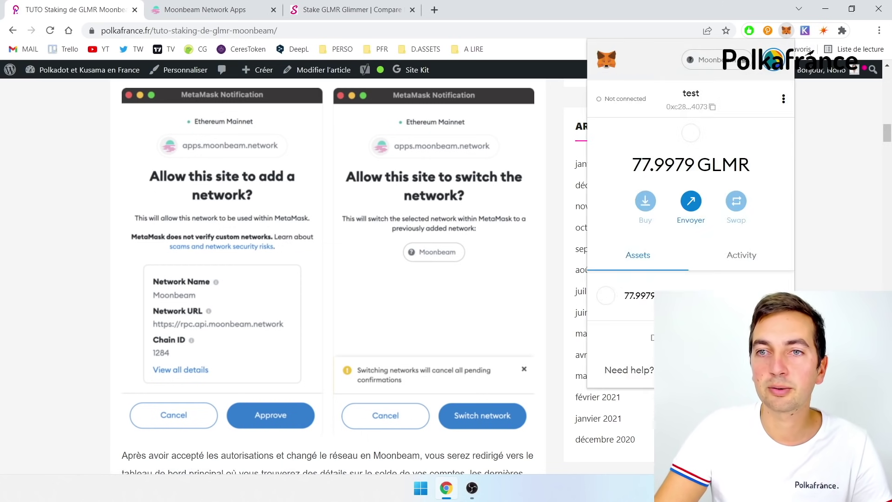
left_click(744, 63)
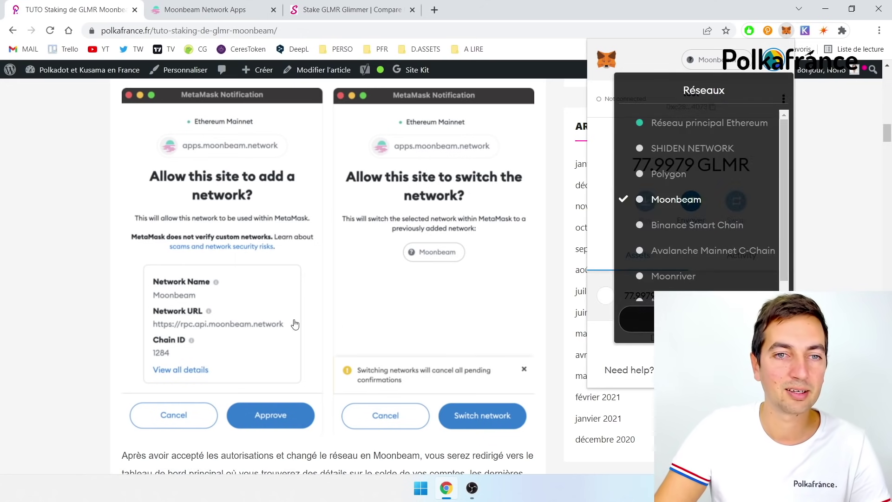
left_click(324, 351)
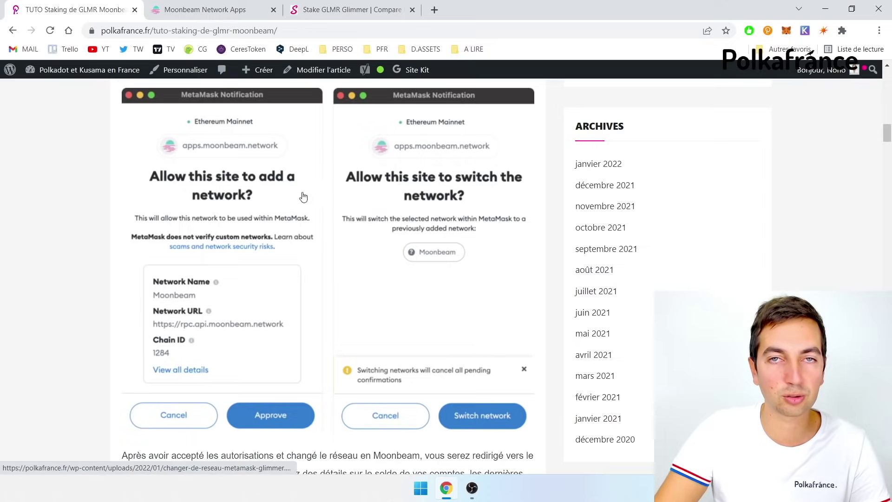
Review the article's MetaMask connection and network-switching screenshots through to its dashboard overview.
scroll(391, 278, "up", 5)
scroll(392, 278, "up", 5)
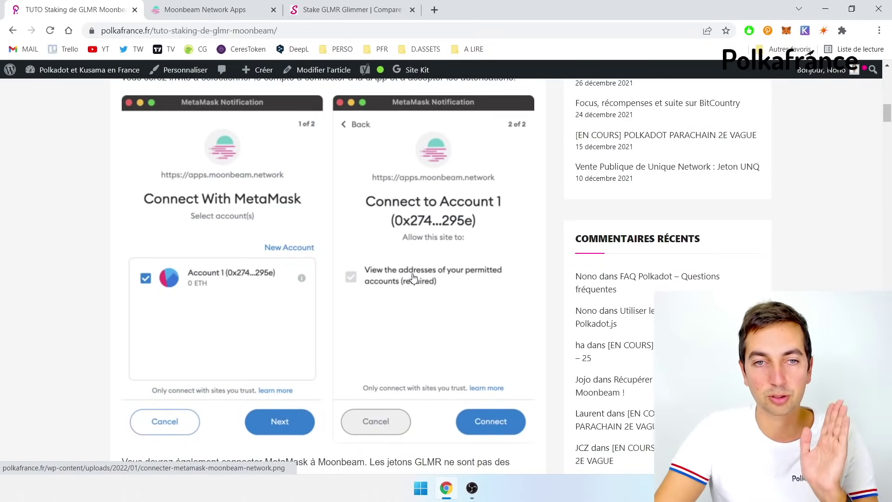
scroll(417, 275, "down", 9)
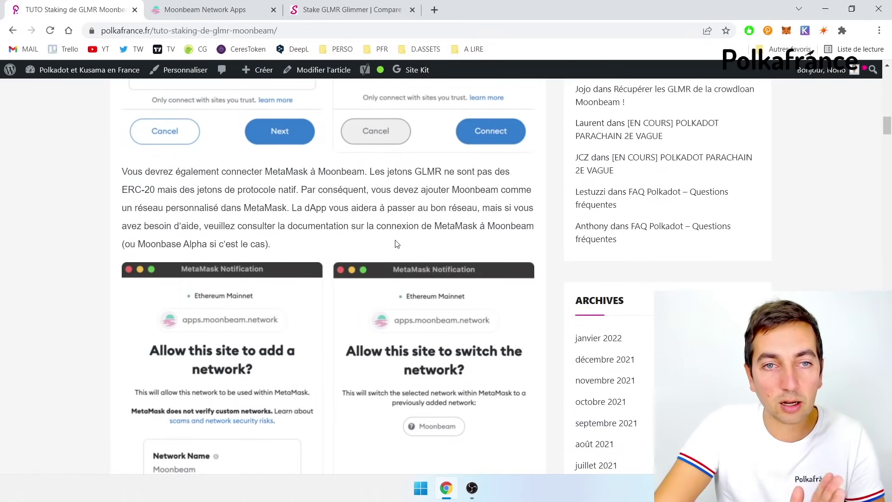
scroll(405, 247, "down", 11)
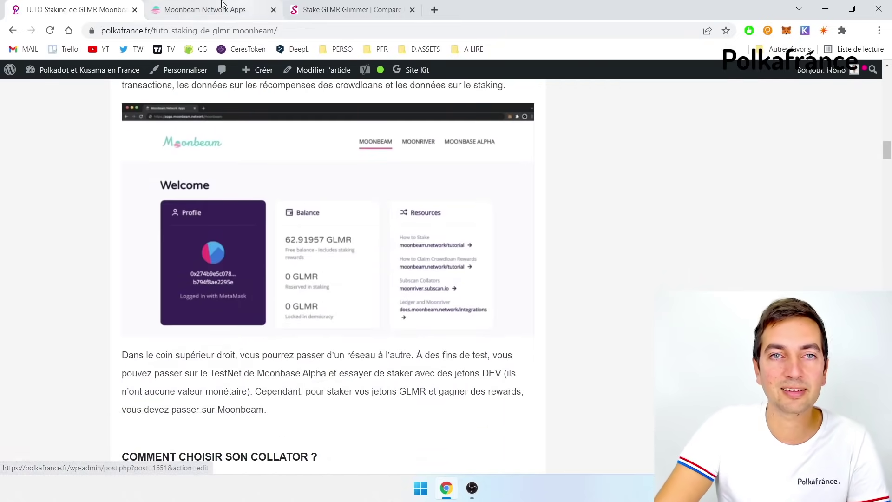
Switch to the Moonbeam Network Apps dashboard and examine its profile, balance and Crowdloan Rewards sections.
left_click(205, 9)
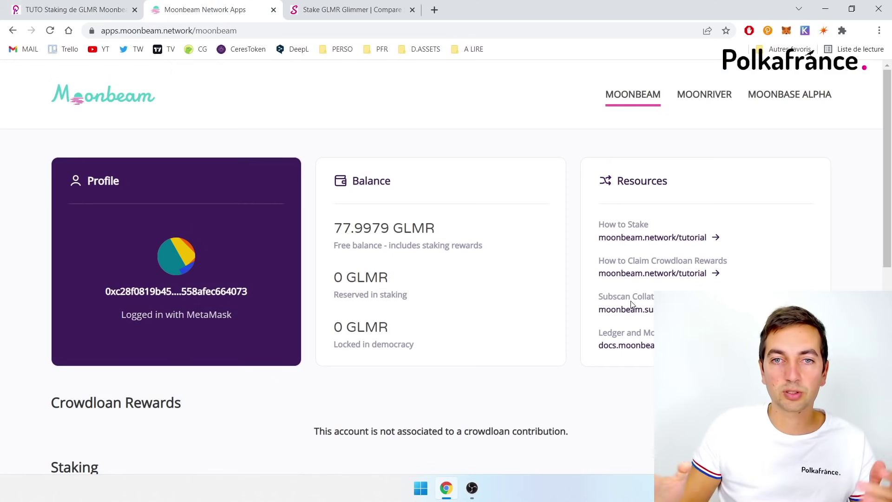
scroll(390, 305, "down", 1)
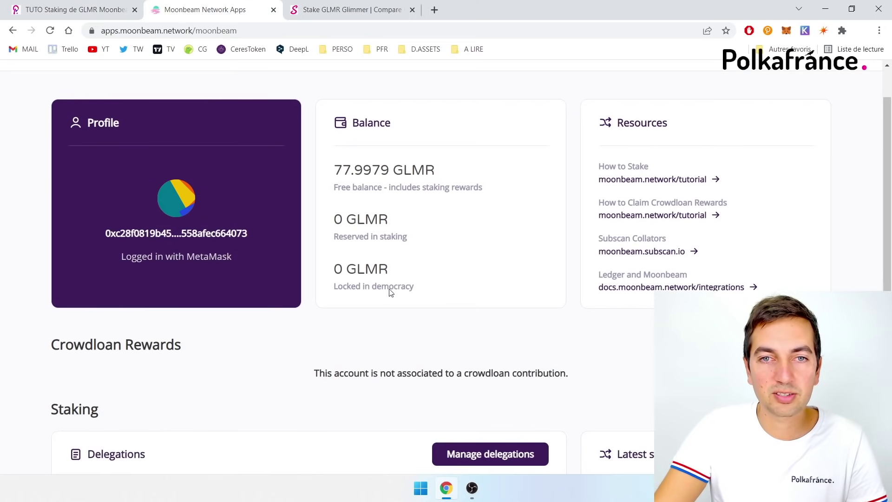
scroll(488, 316, "down", 3)
scroll(354, 200, "up", 3)
scroll(574, 323, "down", 3)
scroll(468, 175, "up", 3)
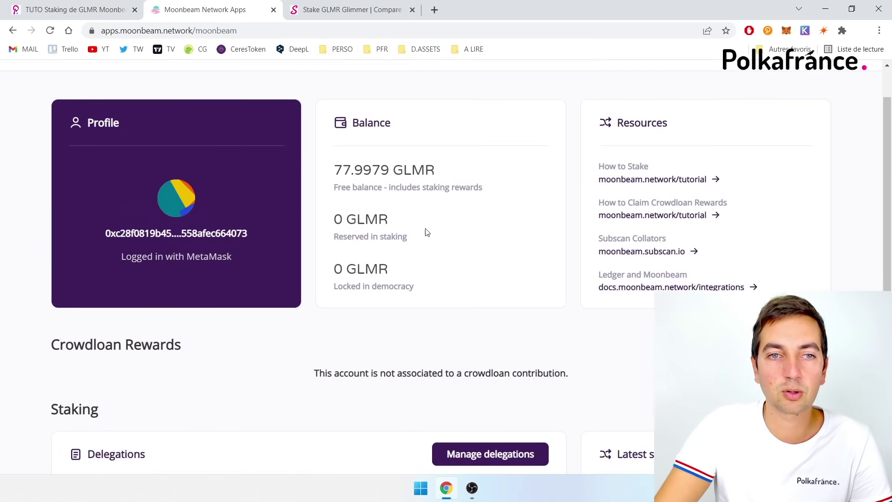
left_click_drag(85, 344, 522, 386)
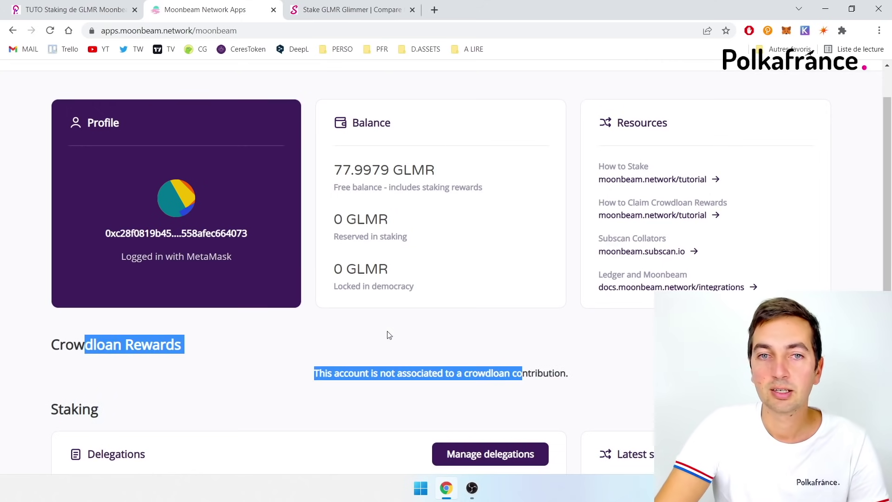
scroll(400, 271, "down", 1)
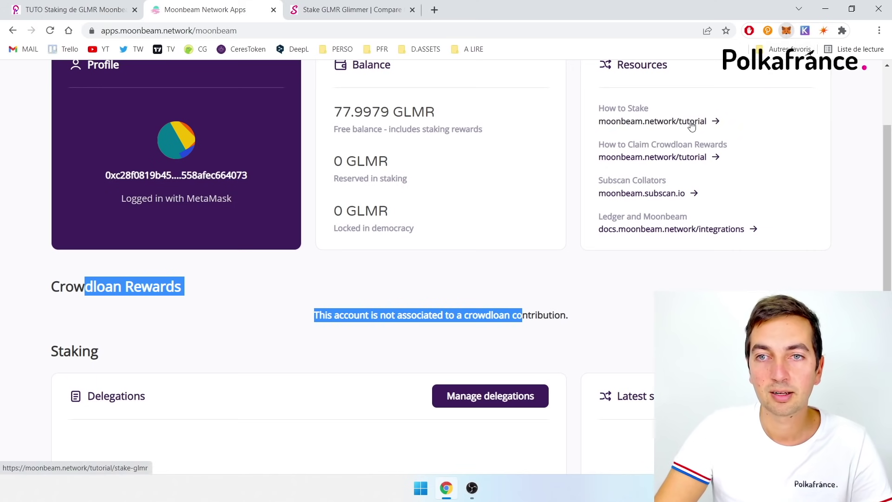
Check the account's connection and GLMR balance in MetaMask, and compare it with the dashboard's free balance.
key("alt+shift+m")
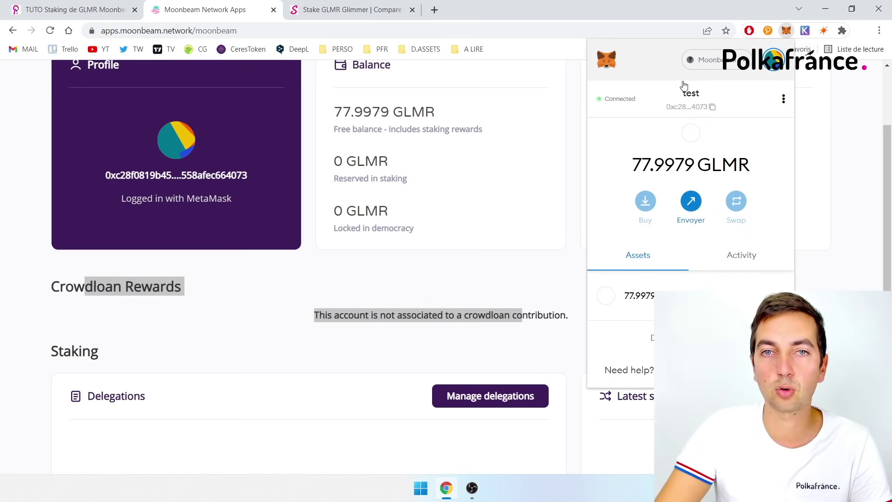
left_click(459, 142)
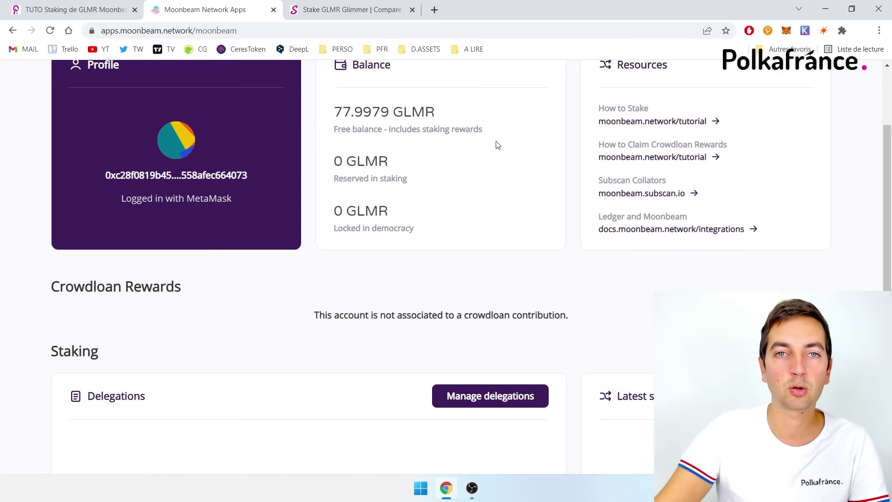
scroll(483, 144, "up", 3)
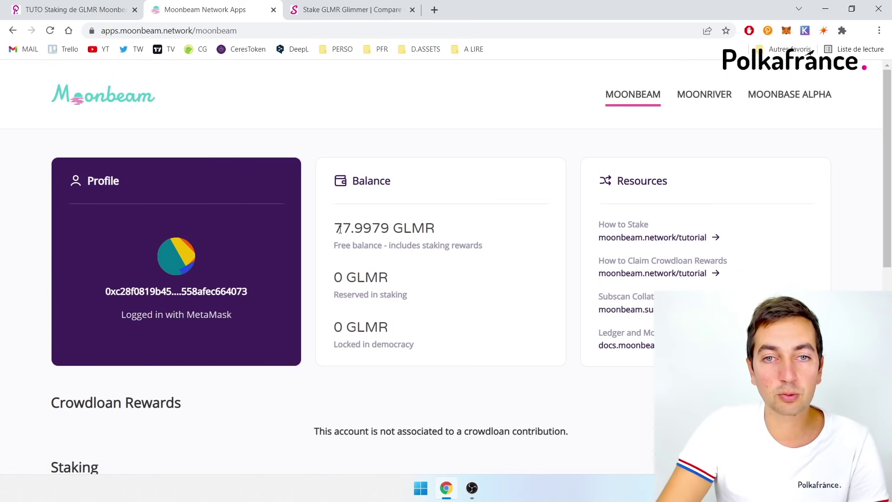
left_click_drag(343, 229, 514, 246)
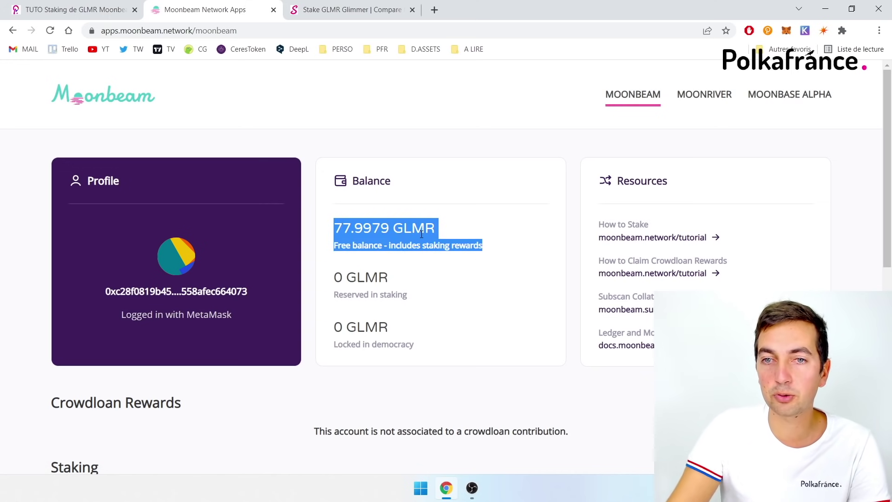
scroll(421, 233, "down", 4)
scroll(446, 239, "up", 4)
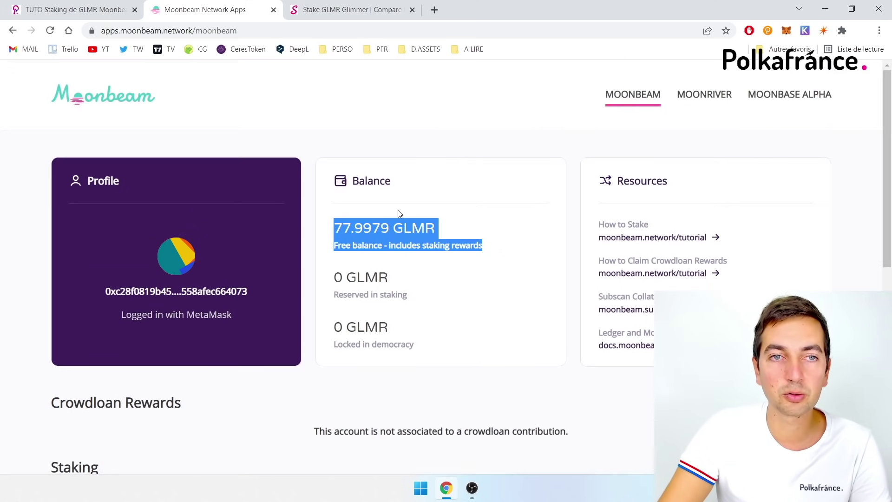
Return to the tutorial article and read its sections on the dashboard, choosing a collator and managing delegations.
left_click(68, 9)
scroll(364, 321, "down", 1)
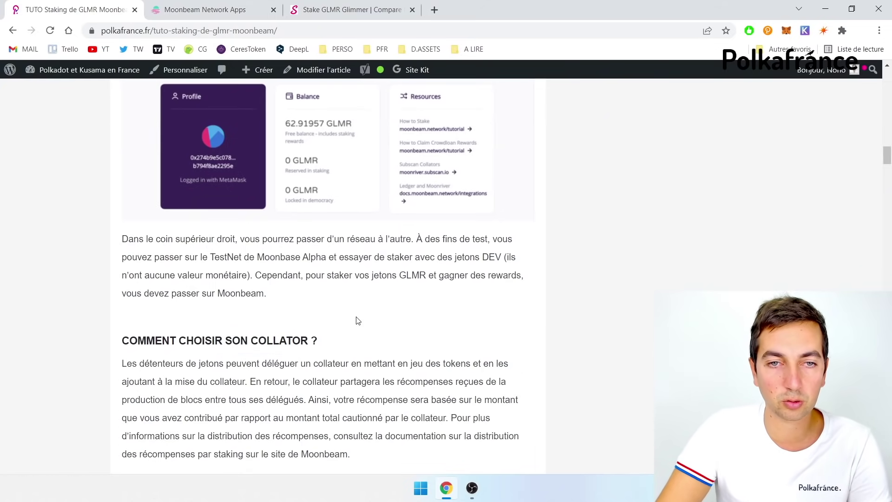
scroll(359, 286, "up", 5)
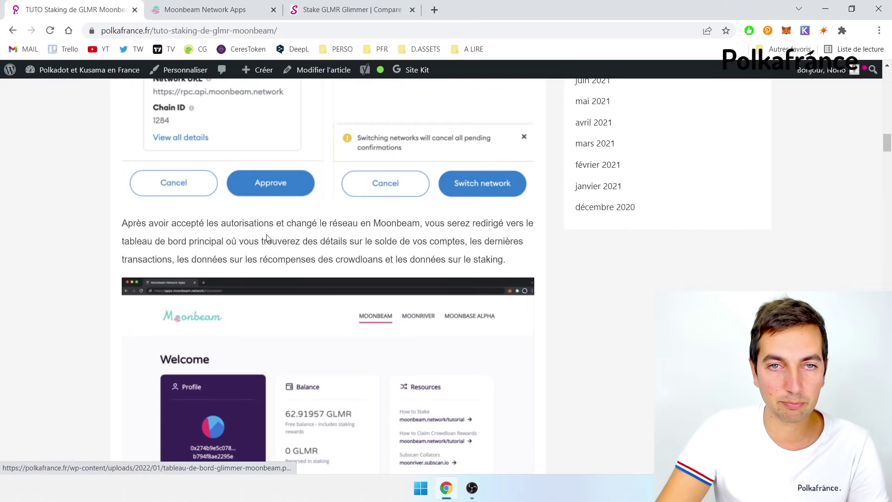
scroll(297, 260, "up", 4)
scroll(305, 269, "up", 12)
scroll(309, 273, "down", 12)
scroll(321, 212, "down", 13)
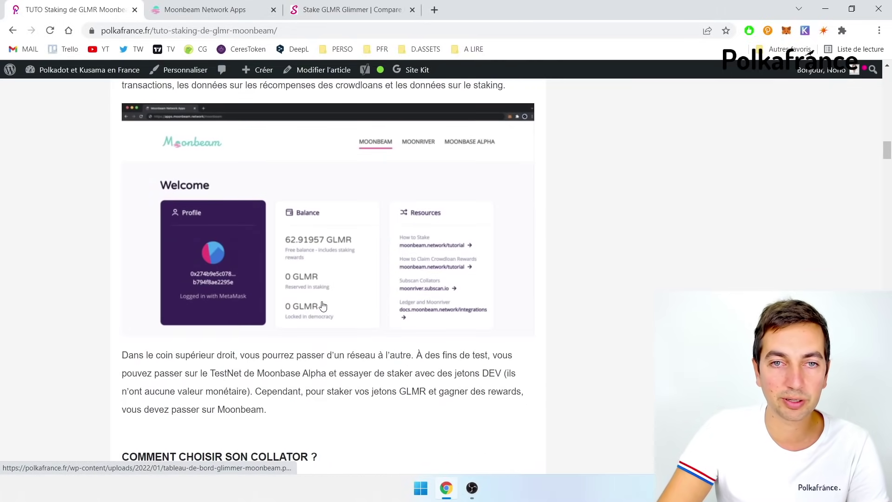
scroll(313, 247, "down", 4)
scroll(307, 241, "up", 9)
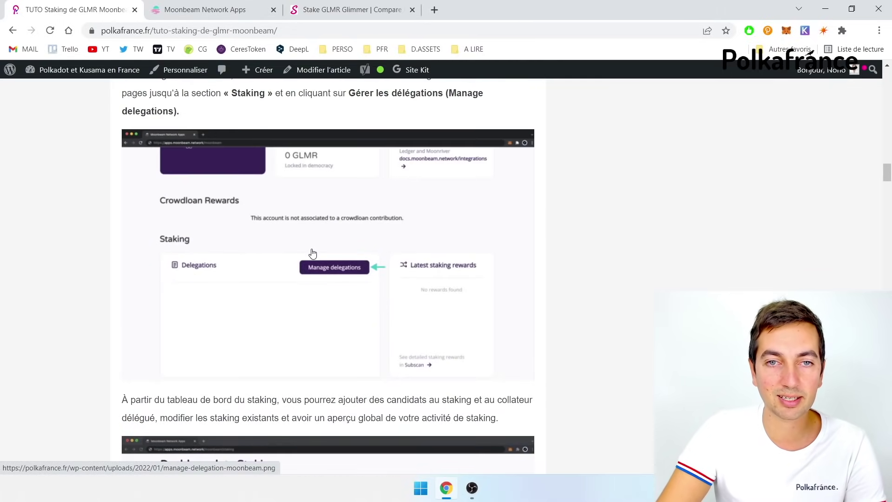
scroll(293, 247, "down", 5)
Go back to the Moonbeam dashboard and open delegation management from the Staking section.
key("ctrl+Tab")
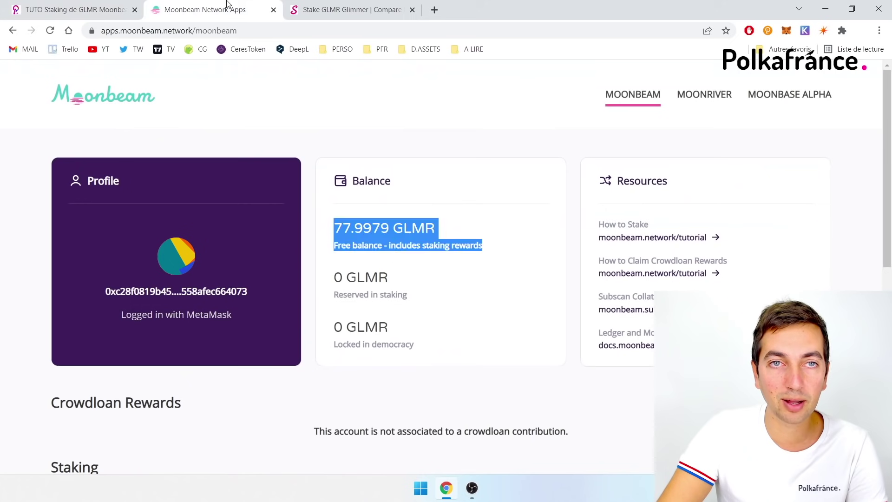
left_click(554, 309)
scroll(552, 281, "down", 8)
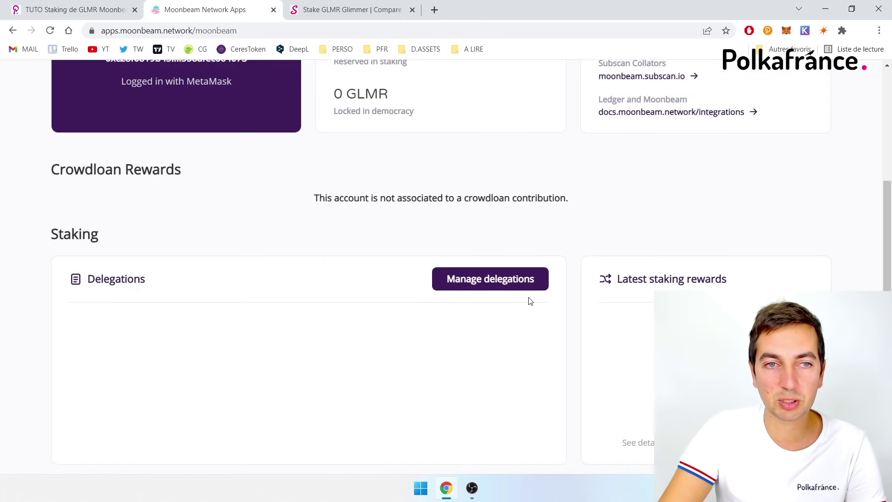
left_click_drag(45, 129, 136, 127)
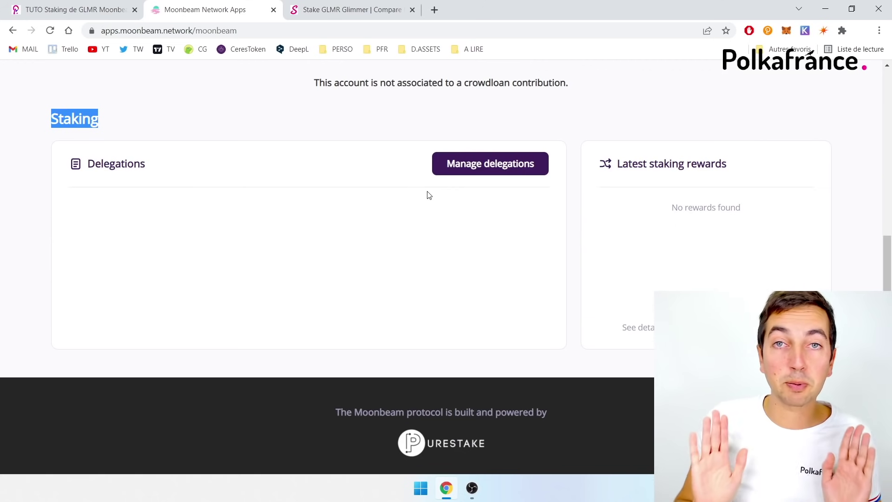
left_click(367, 134)
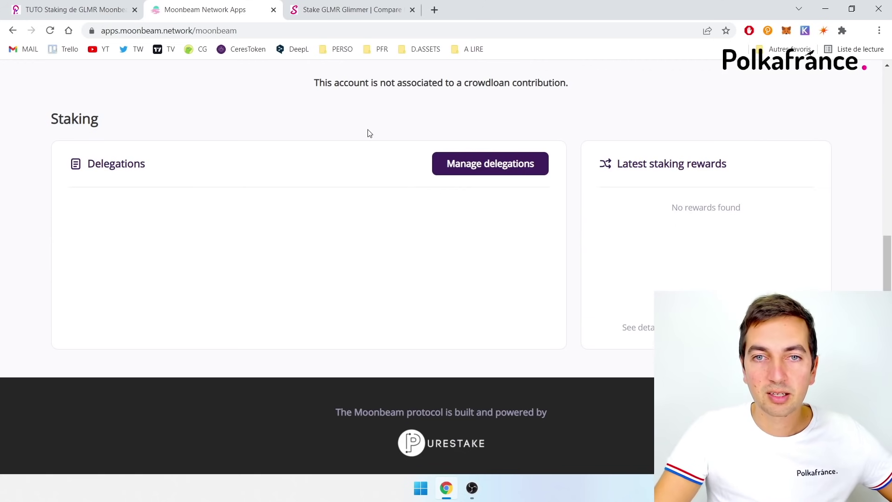
left_click(486, 168)
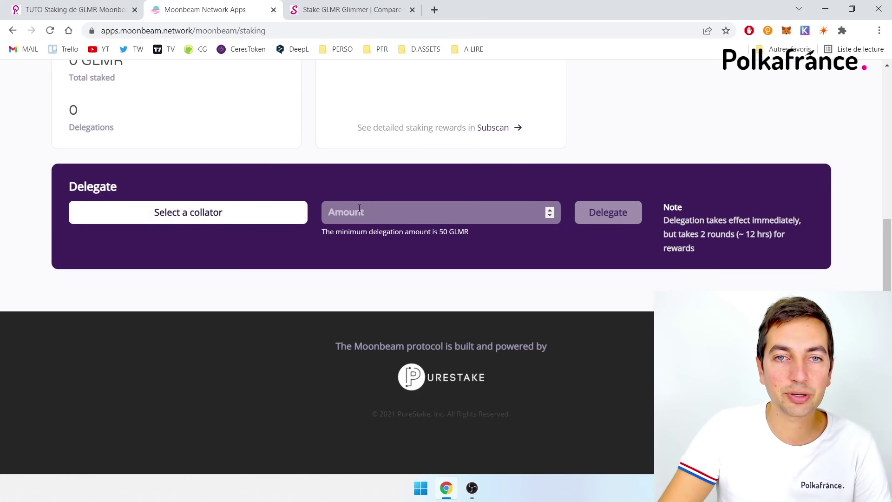
Open the collator selection for the delegation and look through the candidates in the active pool.
left_click(198, 217)
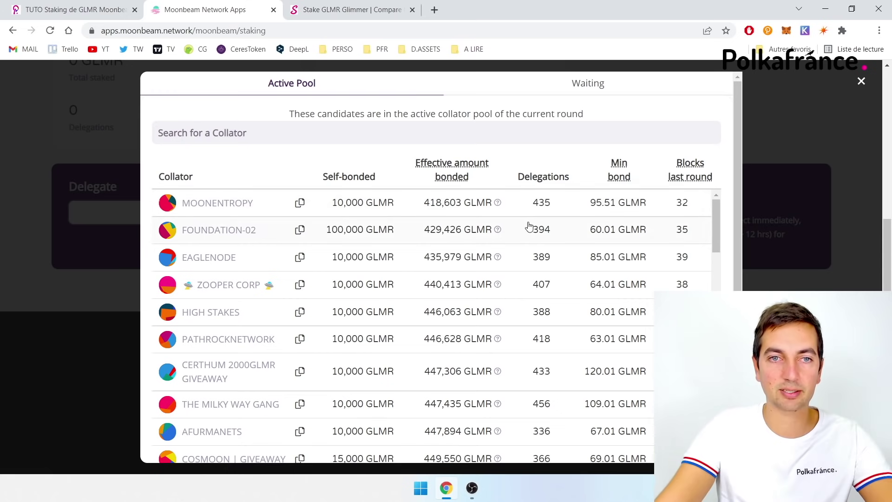
scroll(300, 207, "down", 1)
scroll(368, 306, "down", 10)
scroll(367, 307, "down", 12)
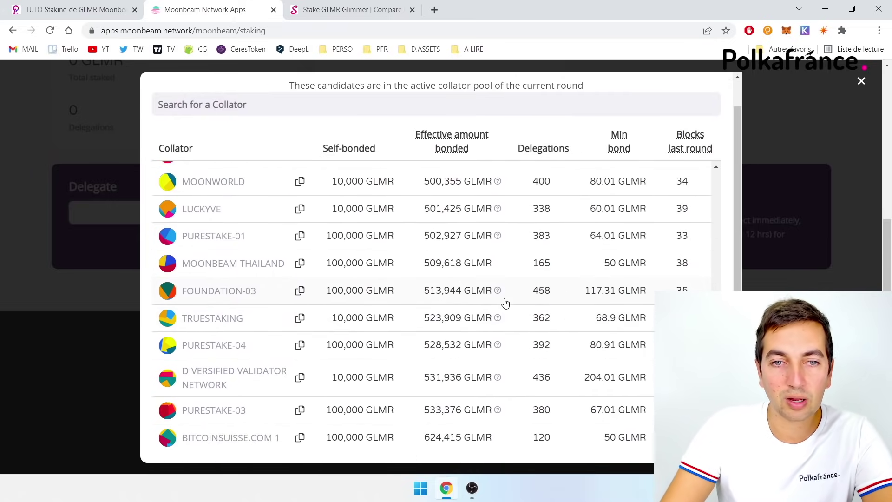
scroll(512, 305, "up", 20)
scroll(526, 296, "up", 1)
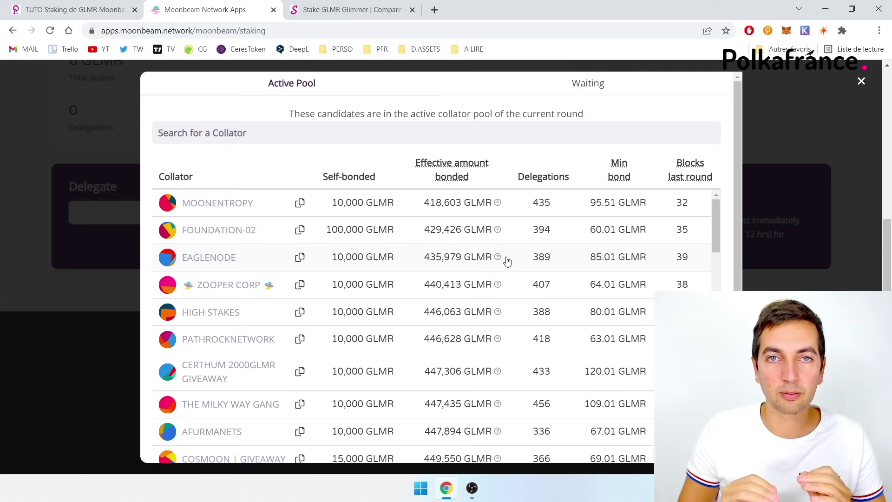
Switch to the StakeGlmr site and examine its comparison table of Moonbeam collators.
left_click(362, 12)
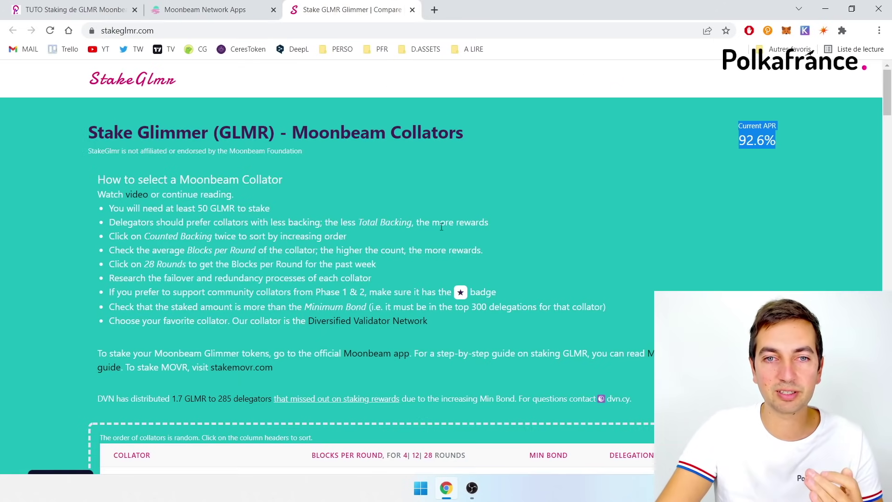
scroll(403, 244, "down", 10)
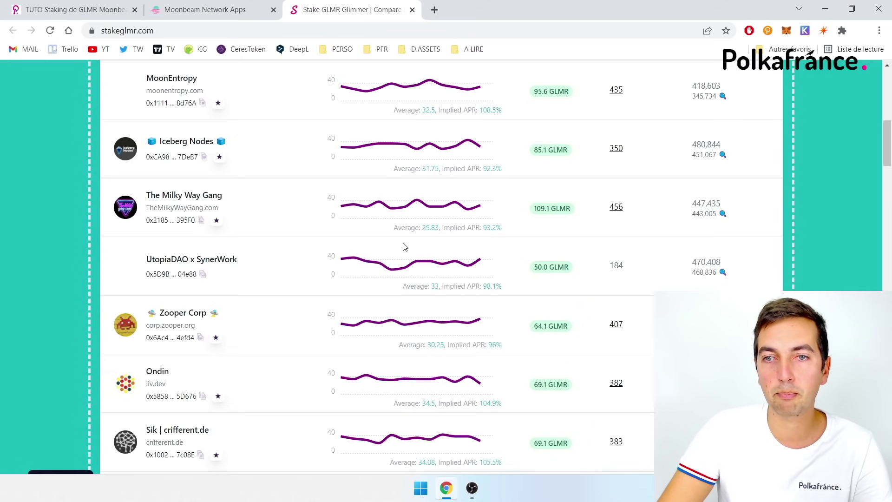
scroll(476, 256, "up", 5)
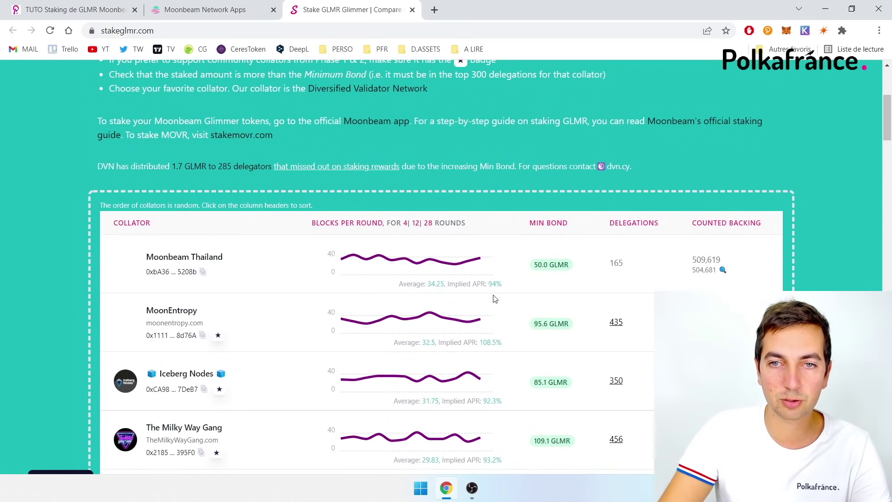
Compare the implied APR of the collators listed in the StakeGlmr table with the current overall APR.
left_click_drag(476, 284, 517, 290)
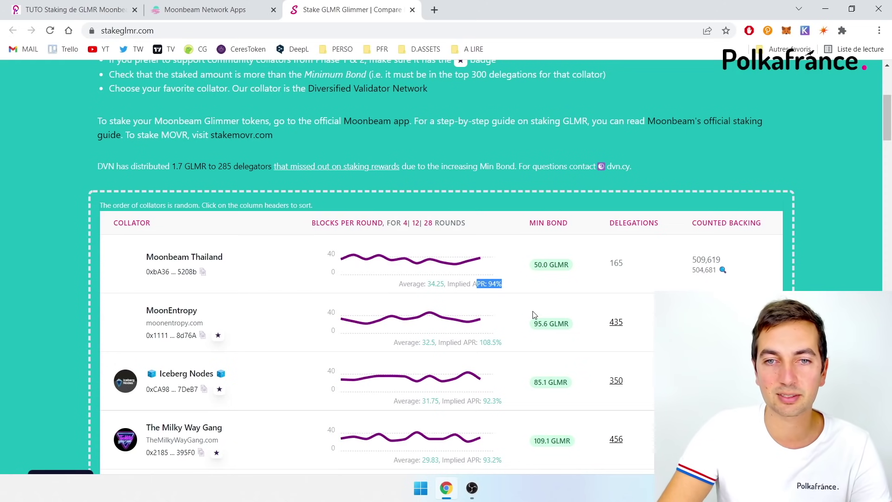
scroll(497, 295, "down", 1)
scroll(503, 241, "up", 6)
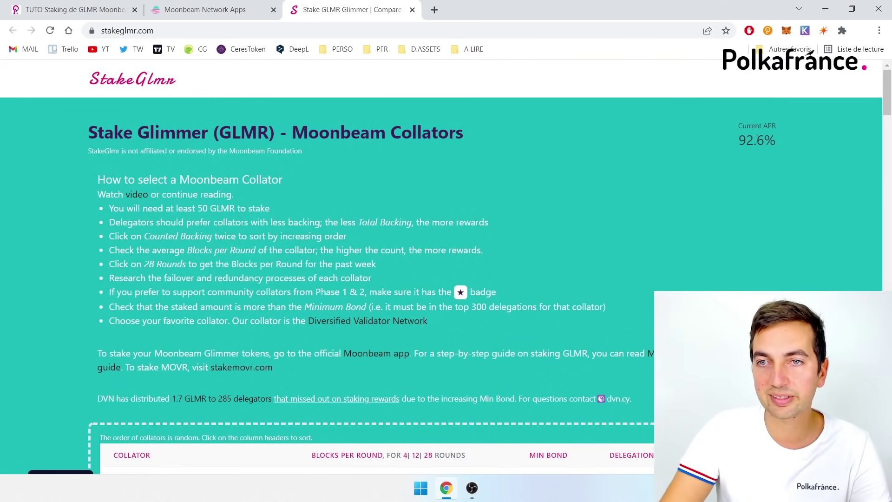
scroll(627, 202, "down", 7)
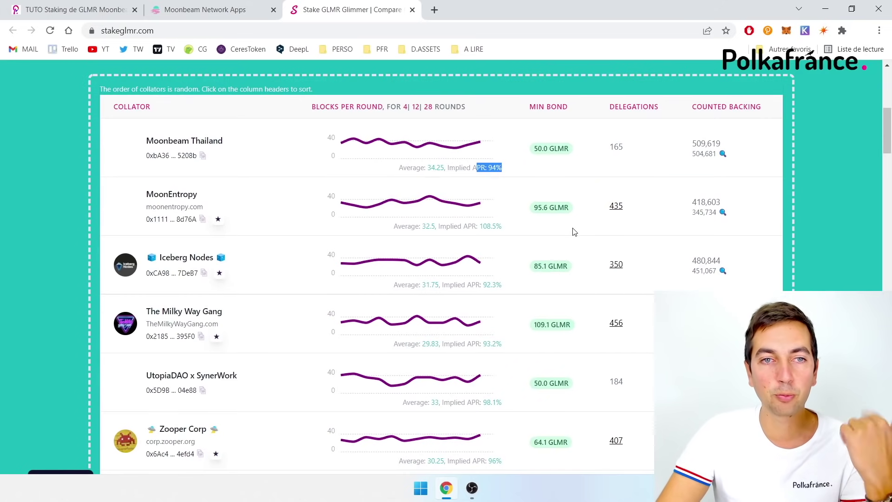
left_click_drag(480, 227, 502, 226)
scroll(506, 205, "down", 5)
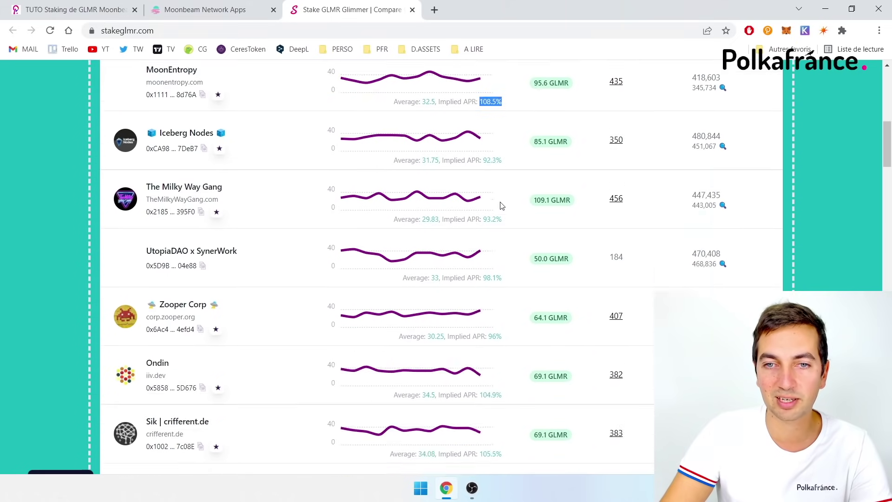
left_click_drag(480, 288, 509, 294)
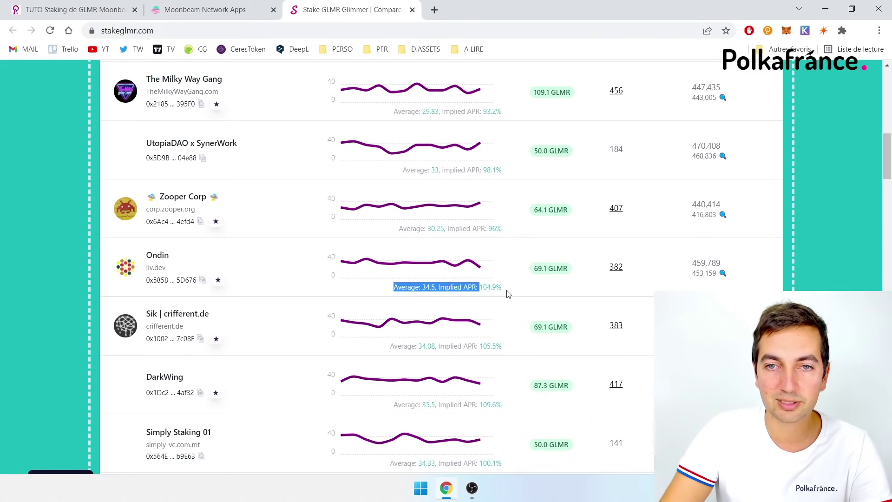
scroll(502, 284, "down", 6)
scroll(530, 285, "down", 4)
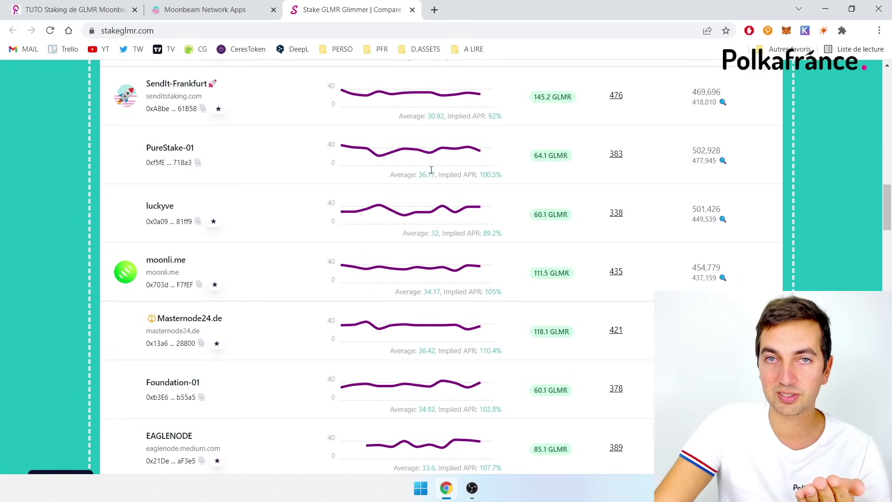
Return to the Moonbeam collator selection and examine the Delegations and Min bond columns of the active pool.
left_click(221, 5)
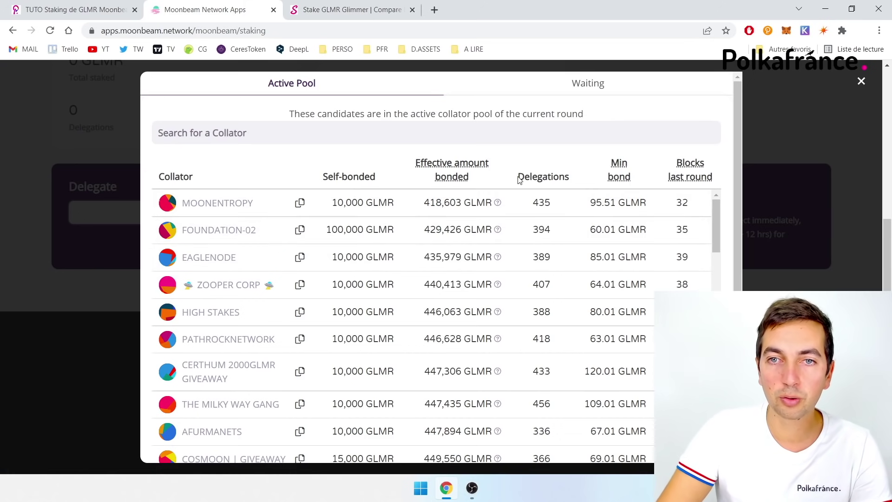
left_click_drag(518, 177, 566, 175)
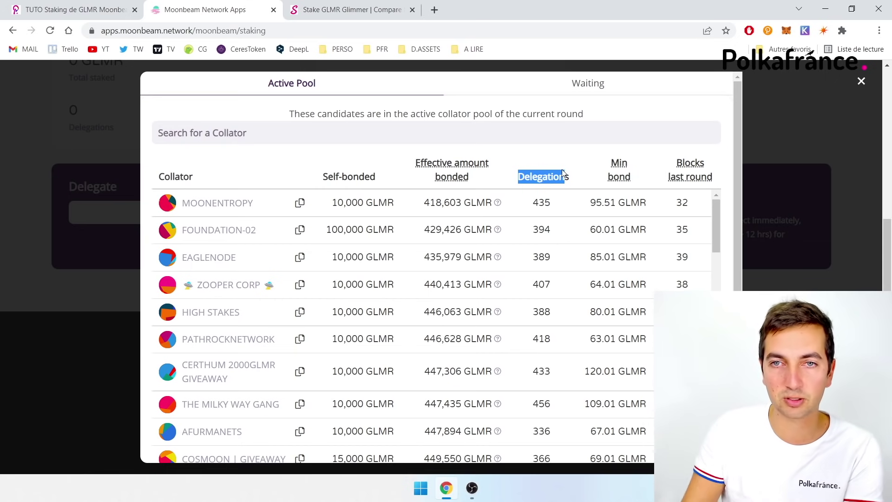
left_click(532, 184)
left_click_drag(520, 180, 570, 179)
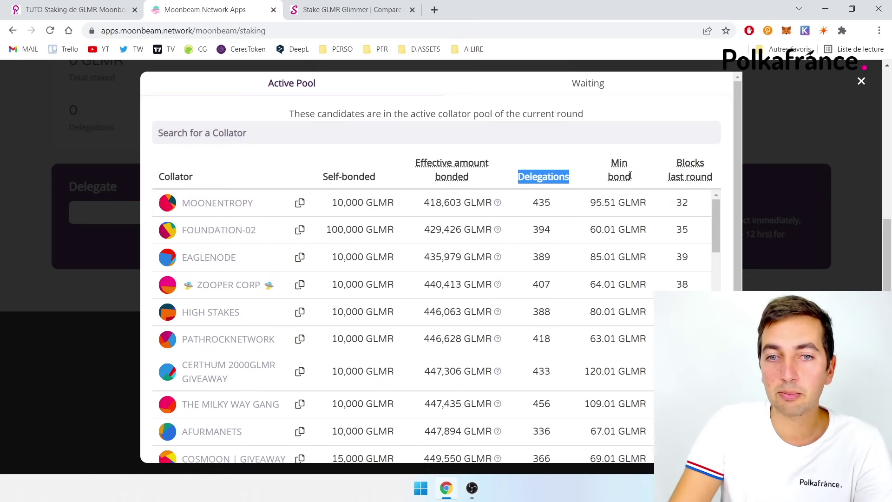
mouse_move(631, 175)
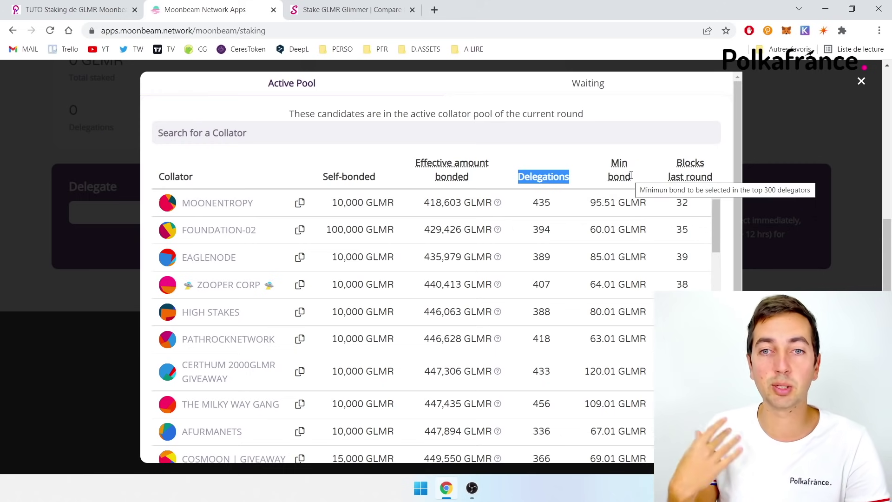
scroll(623, 279, "down", 10)
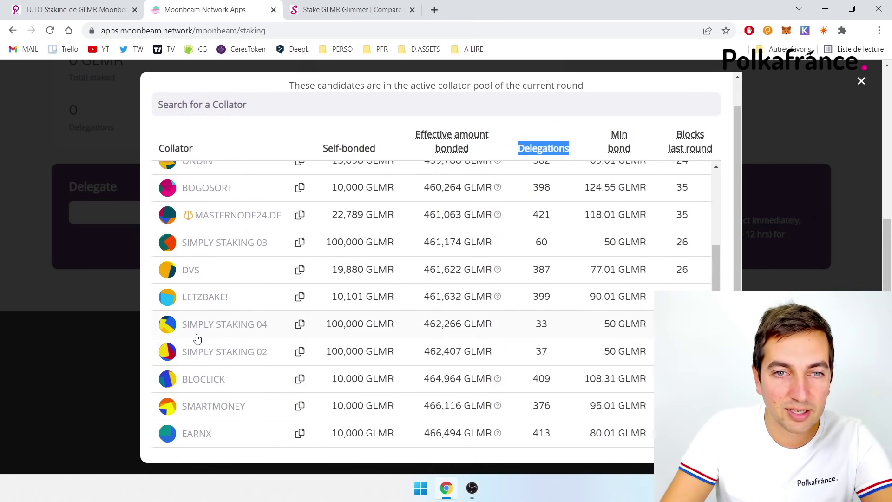
Search the StakeGlmr comparison page for "simply staking".
left_click(325, 9)
key("ctrl+f")
type("s")
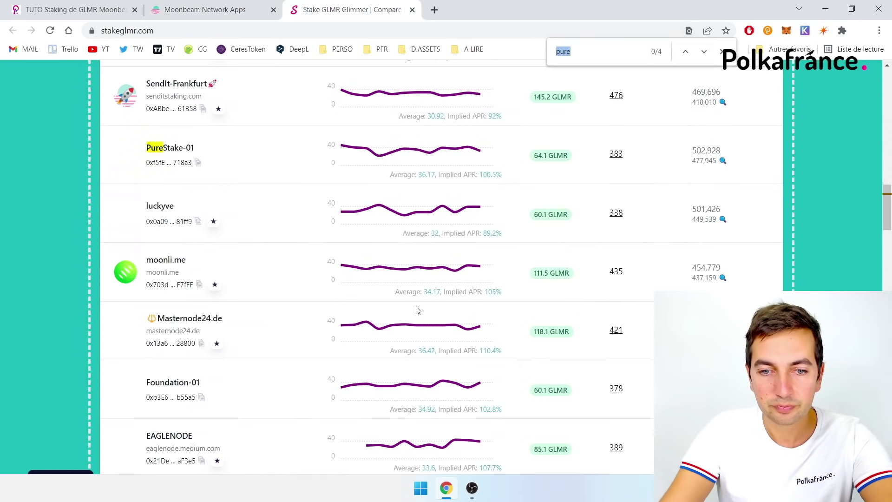
type("imply ")
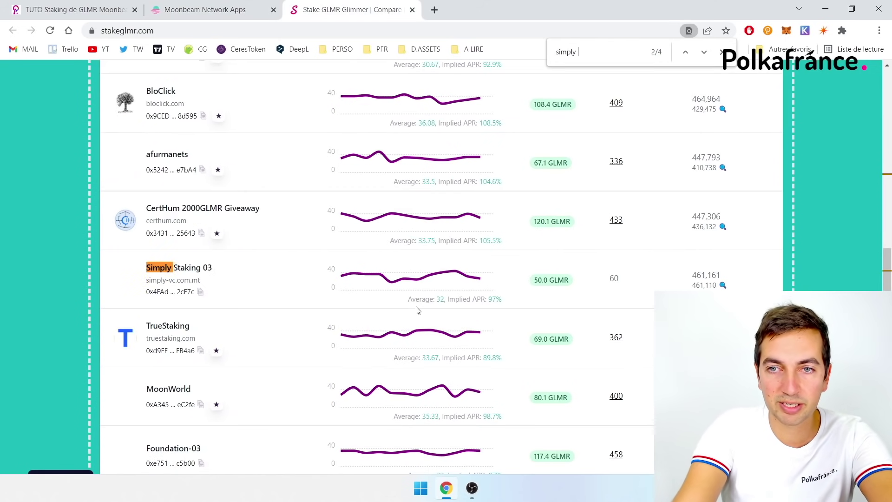
type("staking")
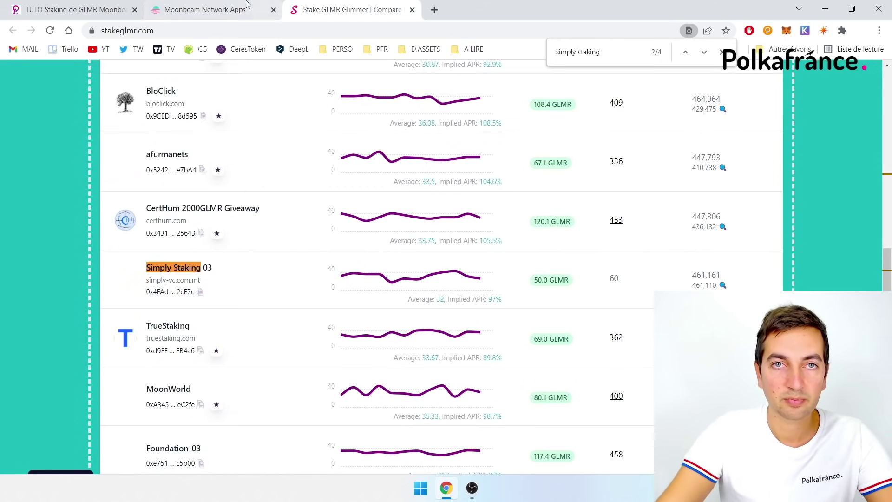
Check the Simply Staking candidates in the Moonbeam pool, and go through the StakeGlmr matches to compare their implied APR.
left_click(260, 9)
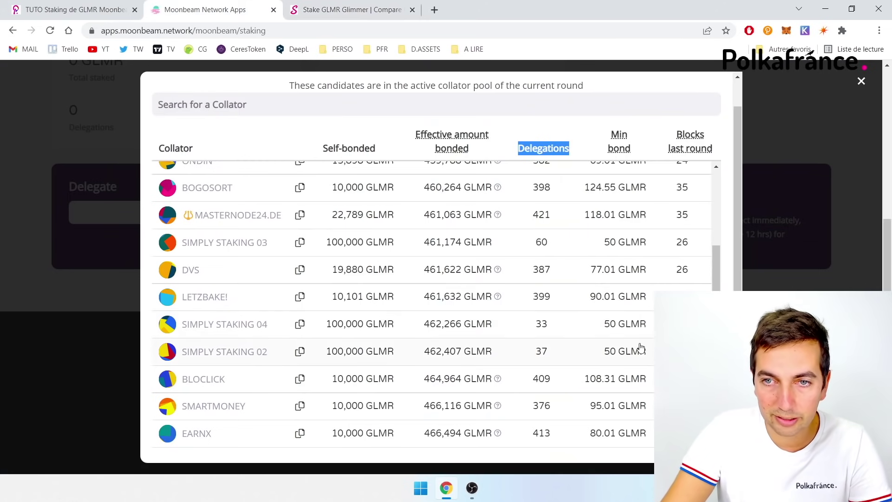
left_click(357, 9)
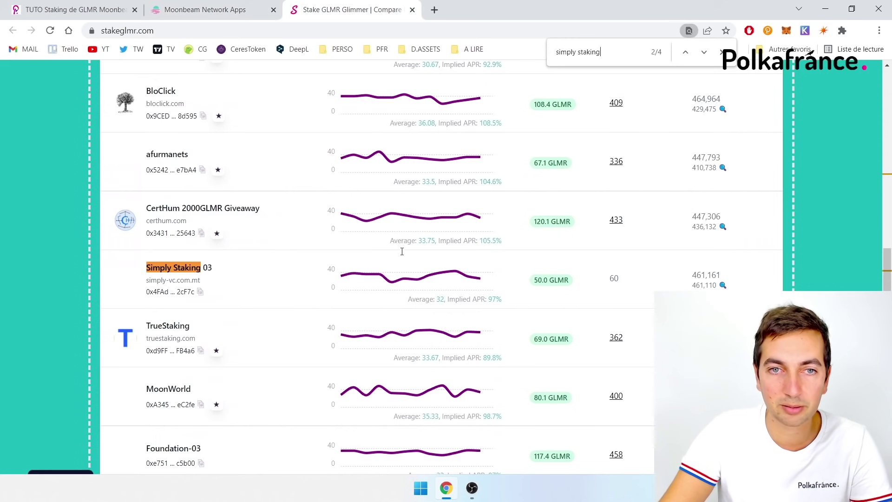
left_click(704, 52)
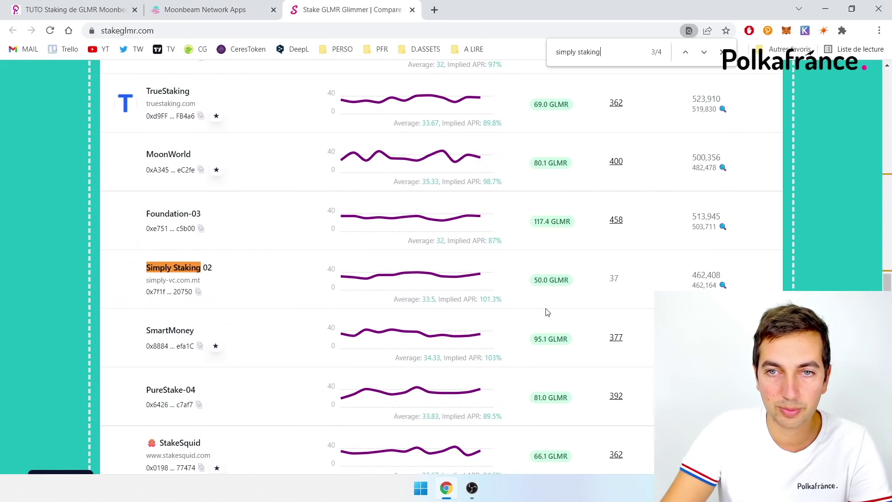
left_click_drag(497, 300, 478, 300)
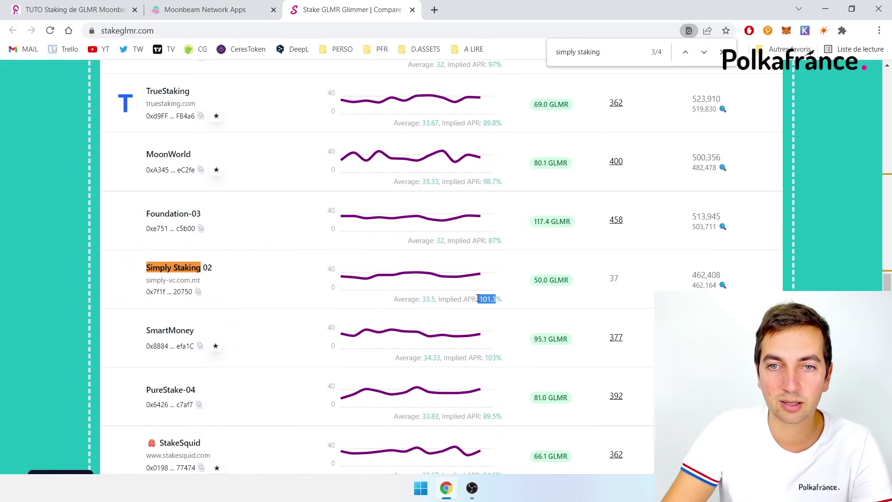
left_click(704, 52)
left_click_drag(389, 300, 503, 308)
Look over the StakeGlmr collator table again and close the page search.
key("Home")
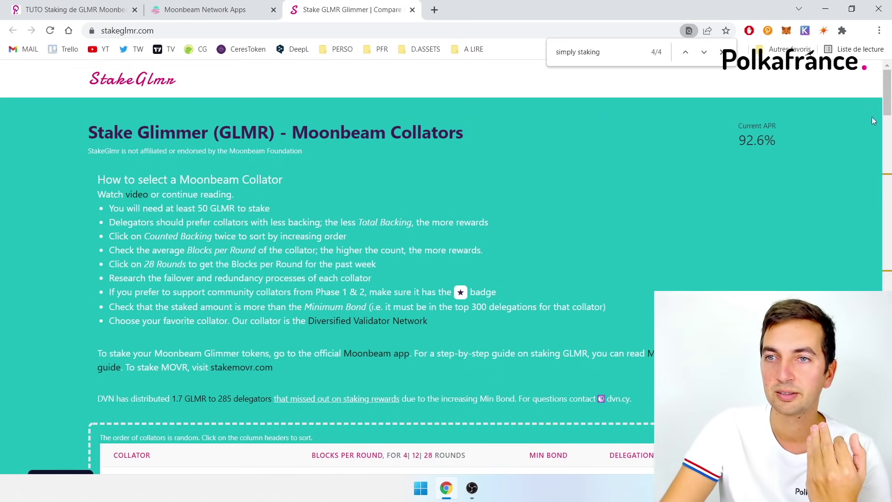
left_click_drag(886, 93, 886, 241)
scroll(571, 175, "up", 5)
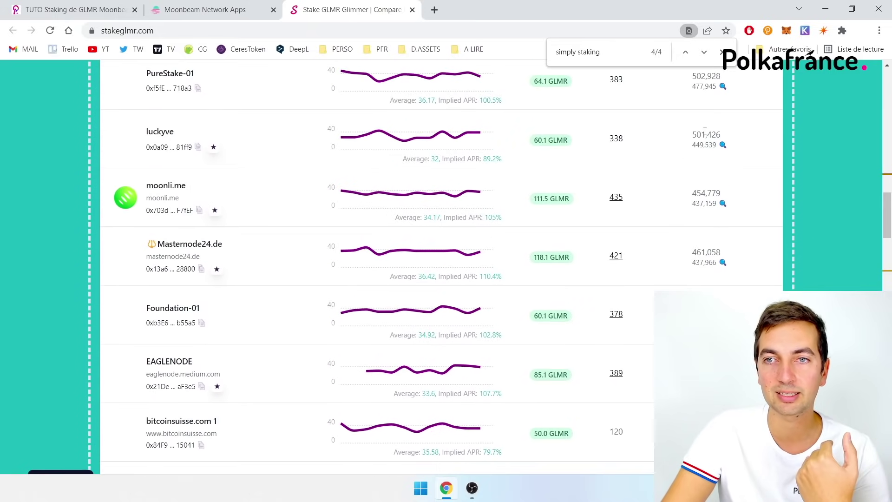
left_click(721, 51)
scroll(348, 135, "up", 6)
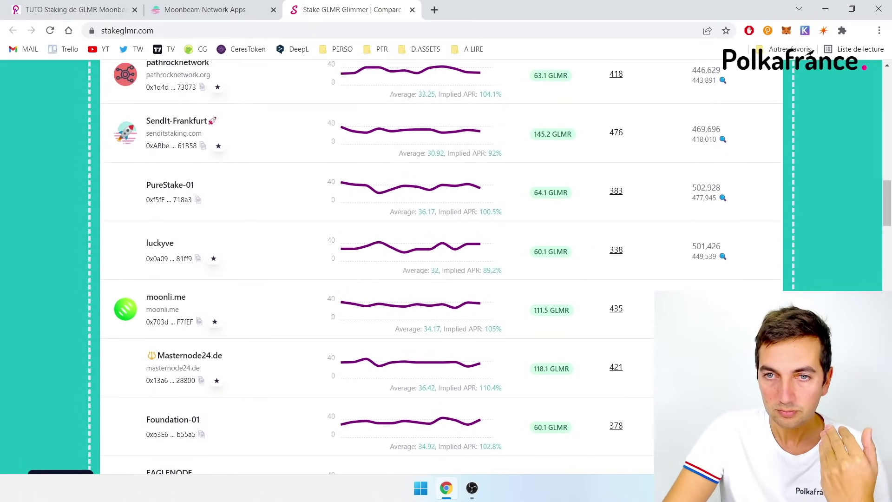
Go back to the Moonbeam active pool and compare the candidates' effective amount bonded, delegations and minimum bond.
left_click(200, 9)
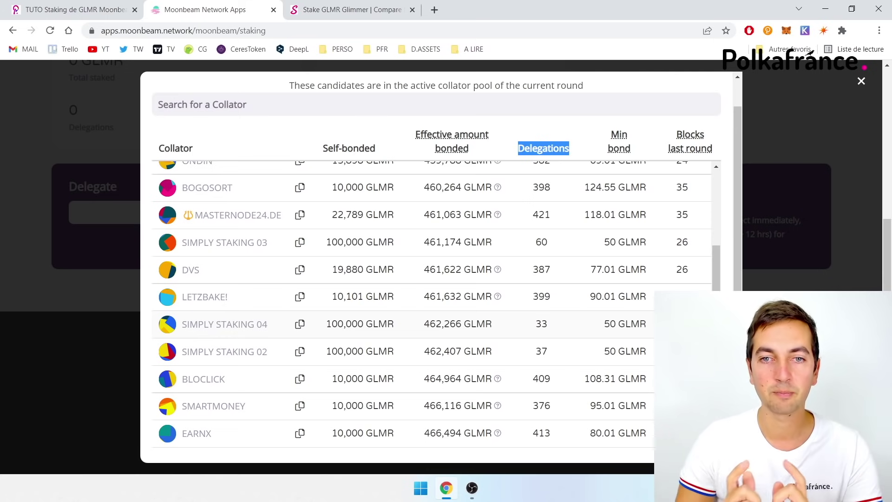
scroll(588, 239, "up", 10)
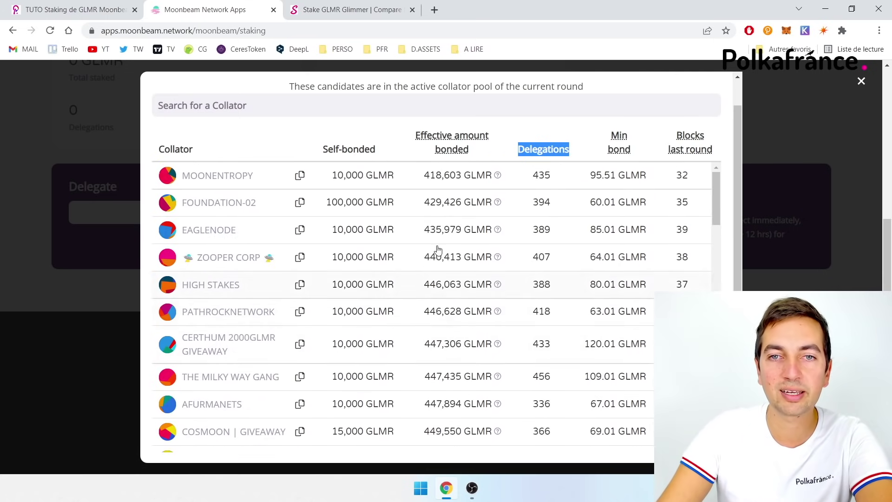
scroll(418, 223, "up", 2)
scroll(428, 255, "down", 6)
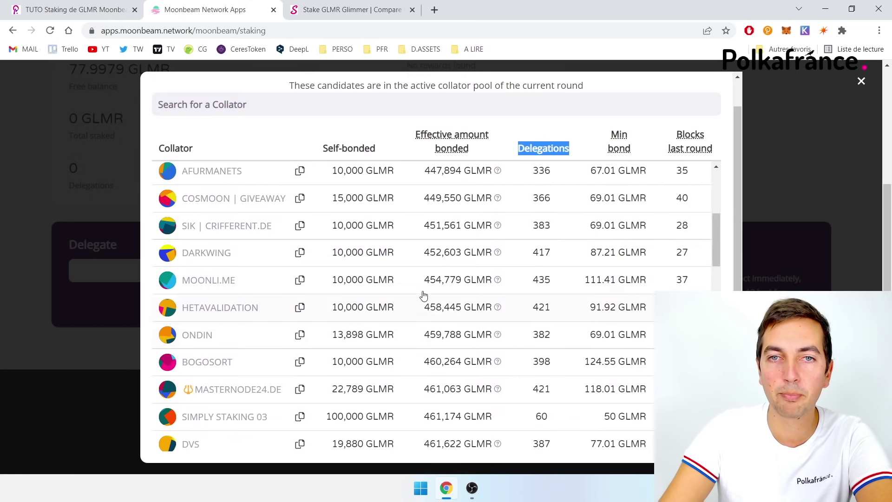
scroll(483, 204, "down", 10)
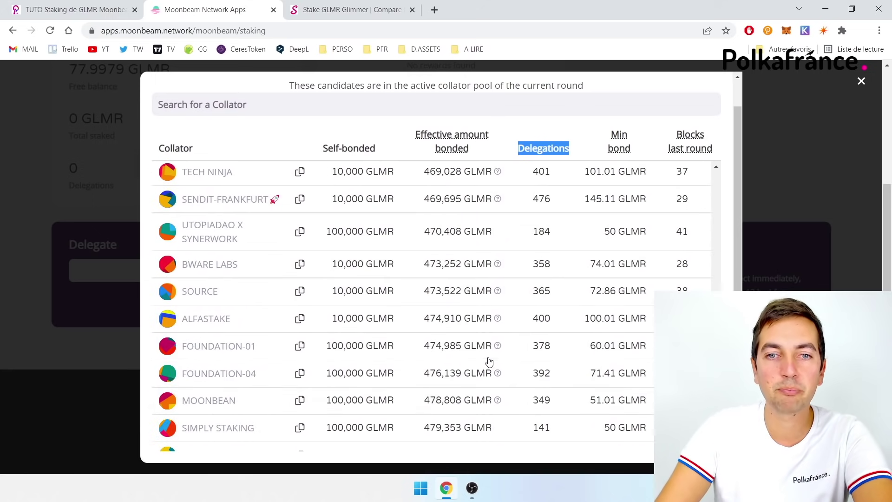
scroll(489, 299, "up", 6)
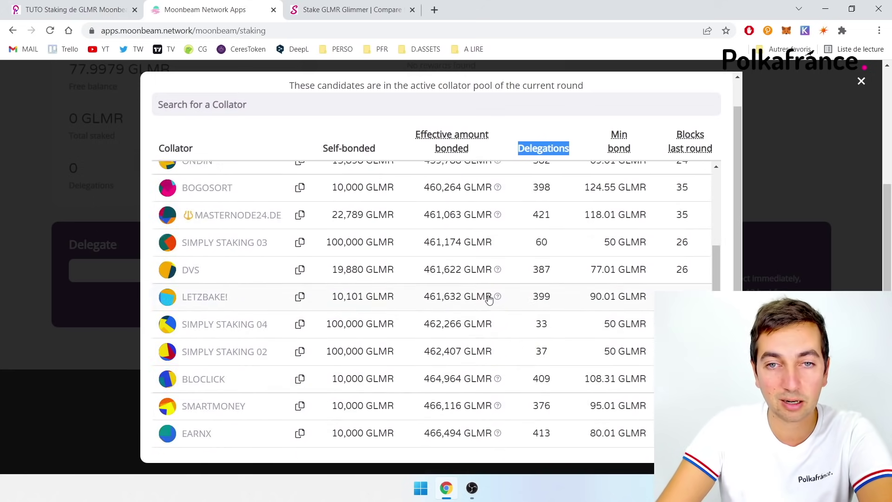
scroll(489, 299, "up", 10)
scroll(430, 275, "down", 6)
scroll(430, 276, "down", 15)
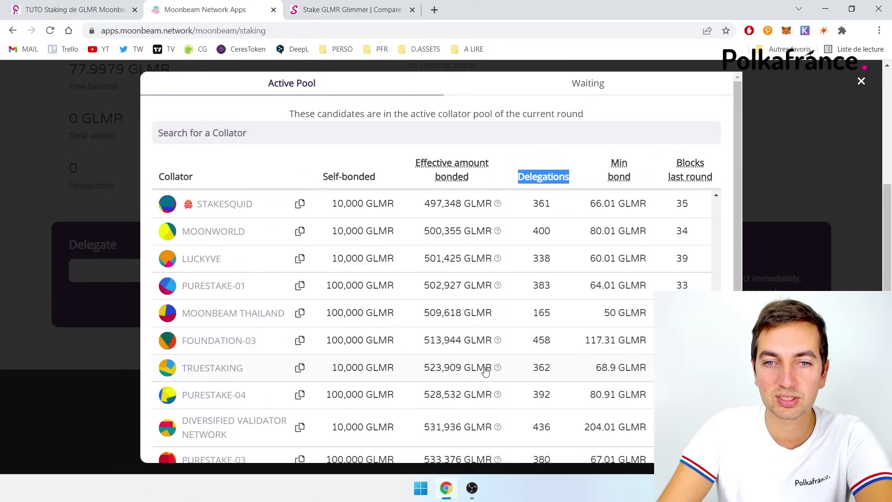
scroll(485, 371, "down", 2)
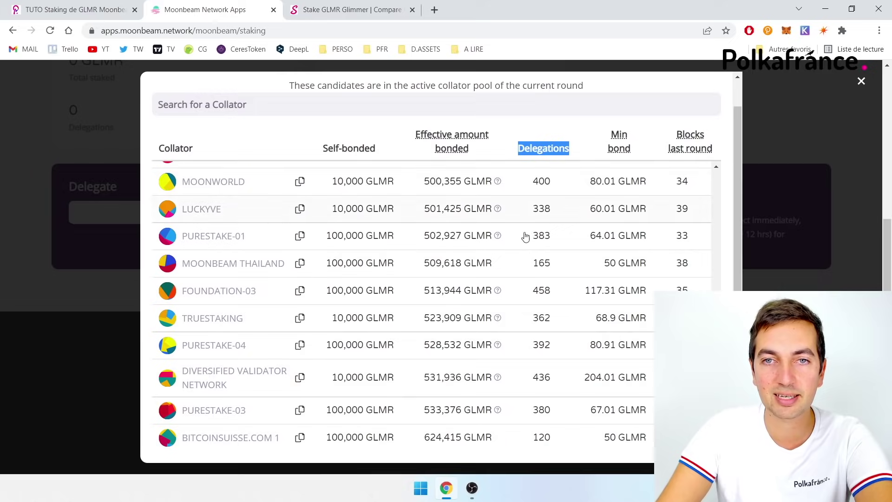
scroll(450, 208, "up", 20)
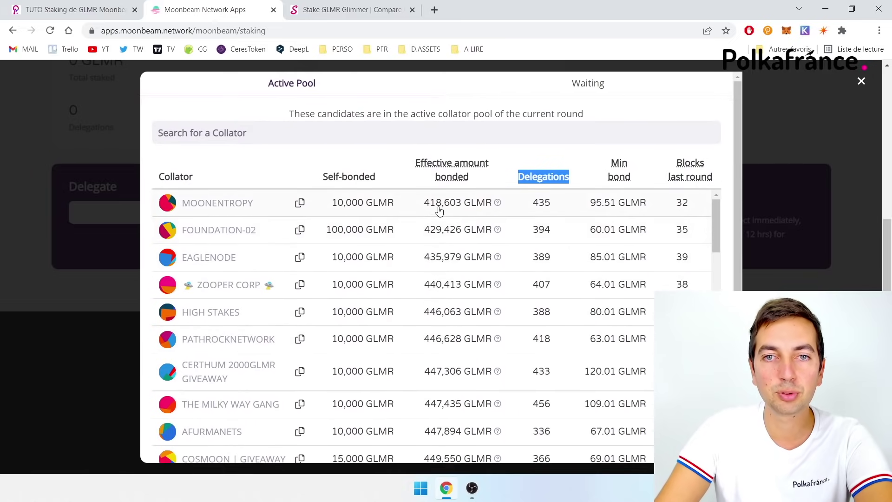
scroll(439, 212, "down", 20)
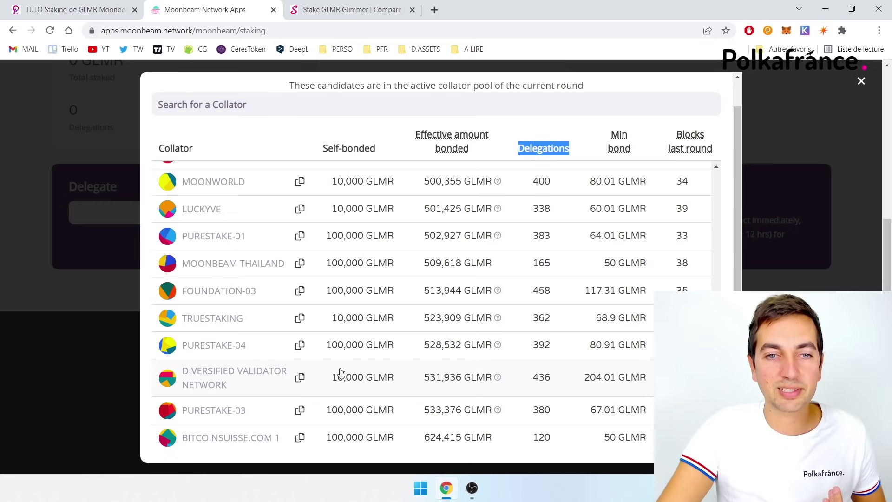
Choose Simply Staking 04 from the active pool as the collator for the delegation.
scroll(288, 285, "up", 1)
scroll(279, 325, "up", 3)
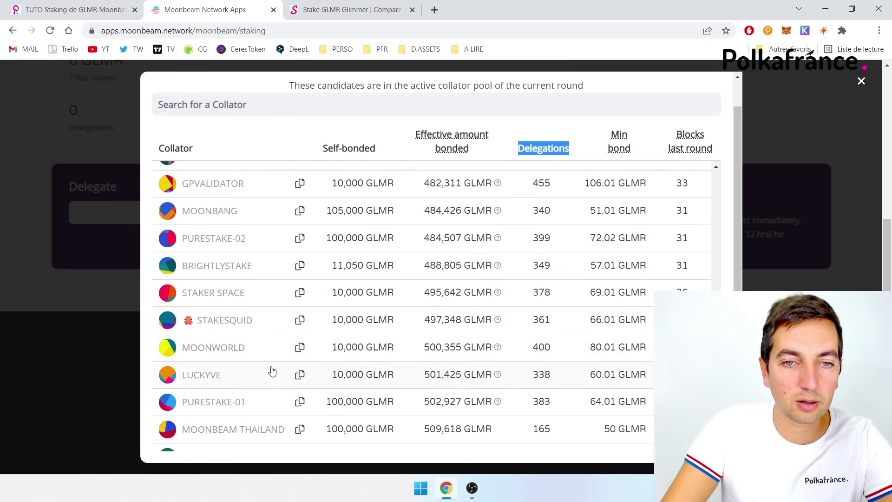
scroll(271, 370, "down", 1)
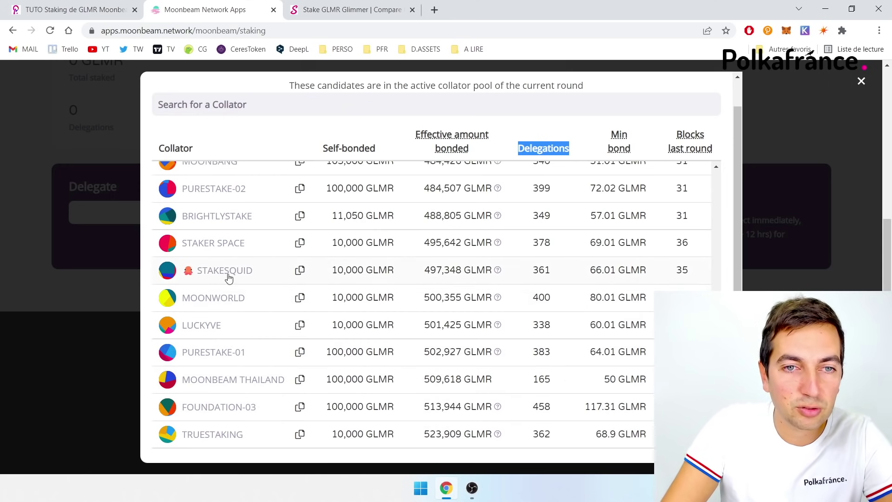
scroll(256, 278, "up", 3)
scroll(257, 277, "up", 2)
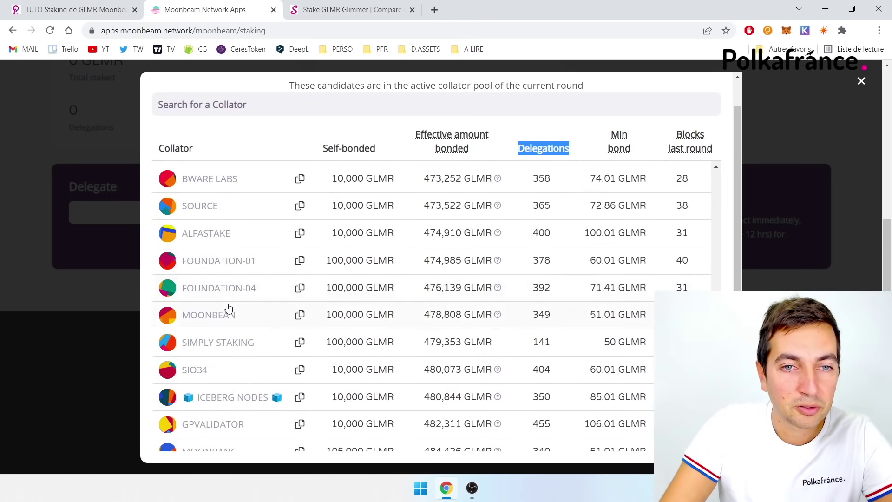
scroll(196, 266, "up", 1)
scroll(239, 215, "up", 5)
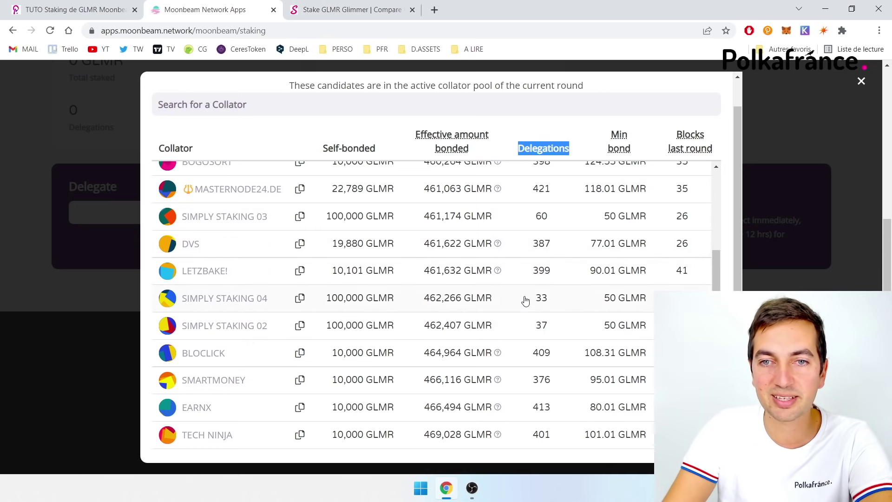
left_click(557, 304)
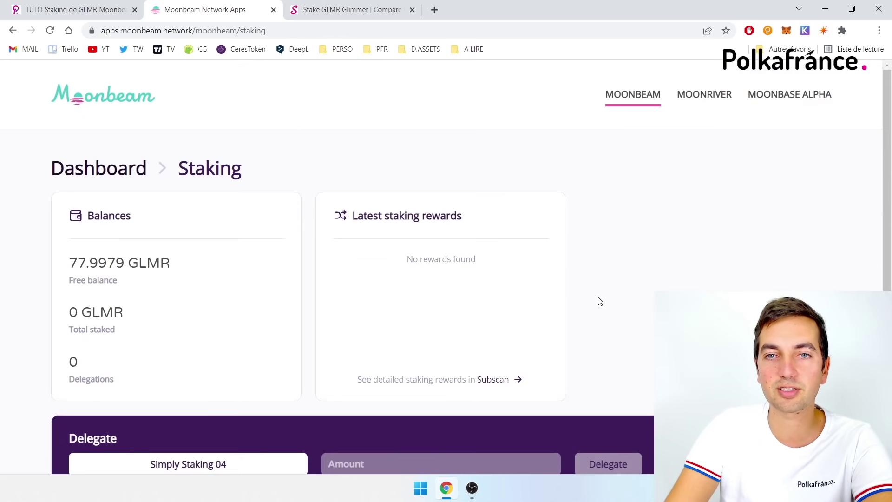
Reopen the Moonbeam collator selection, and search the StakeGlmr collator table for "pure".
scroll(598, 298, "down", 5)
left_click(201, 214)
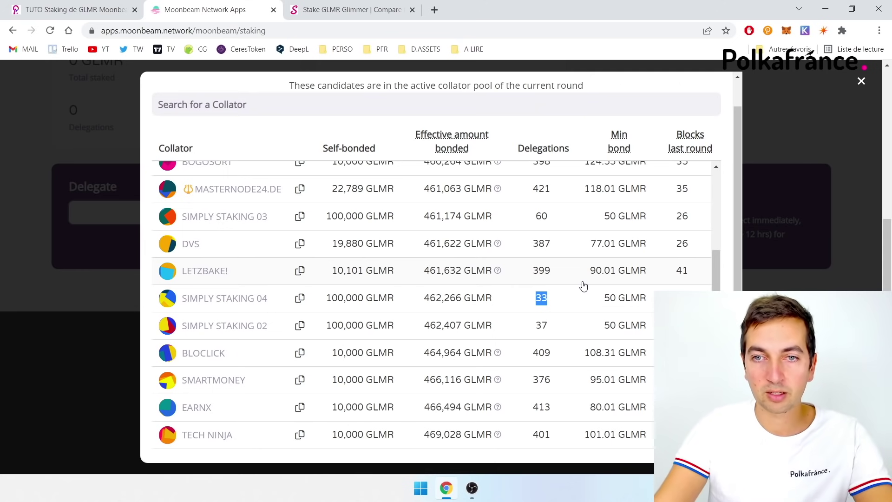
left_click(352, 9)
key("ctrl+f")
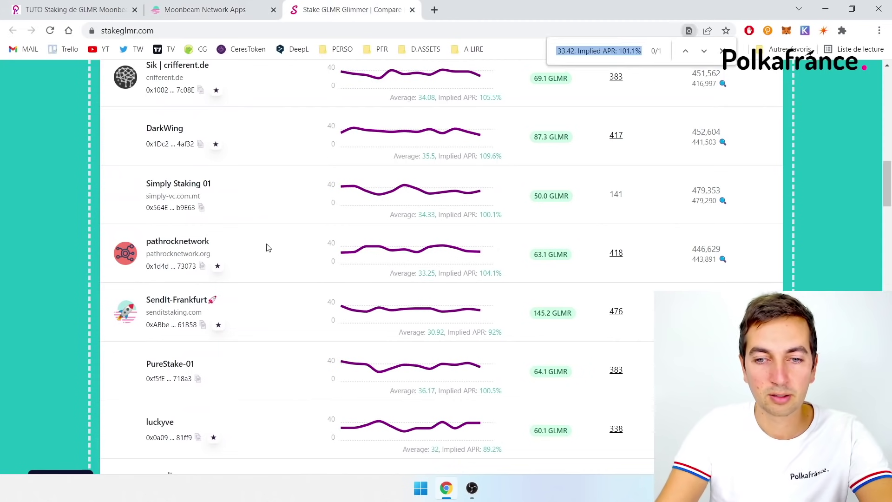
type("pure")
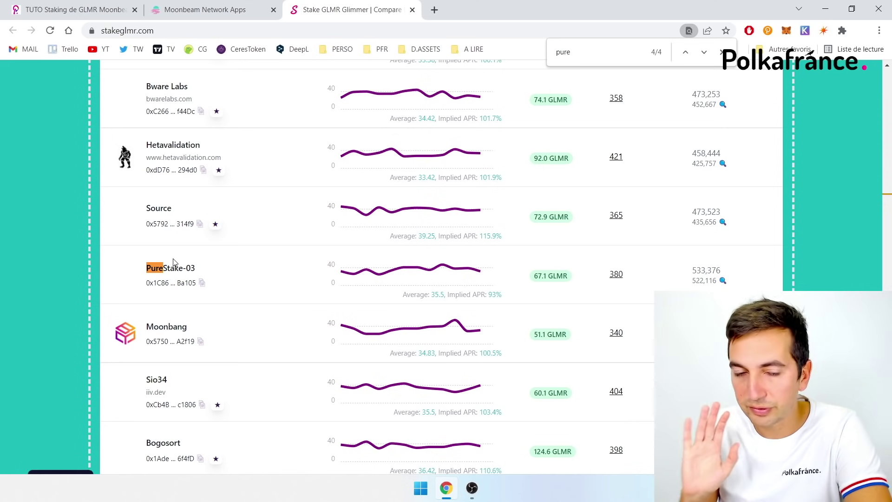
scroll(213, 314, "down", 2)
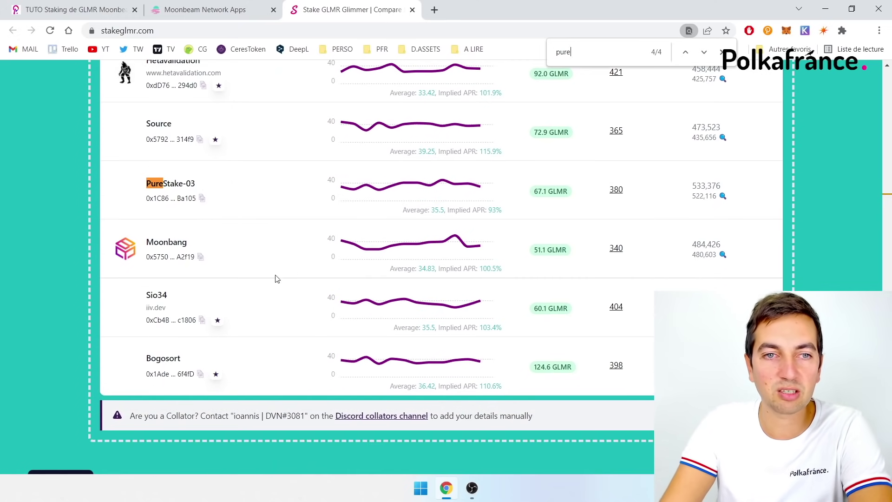
scroll(378, 354, "up", 4)
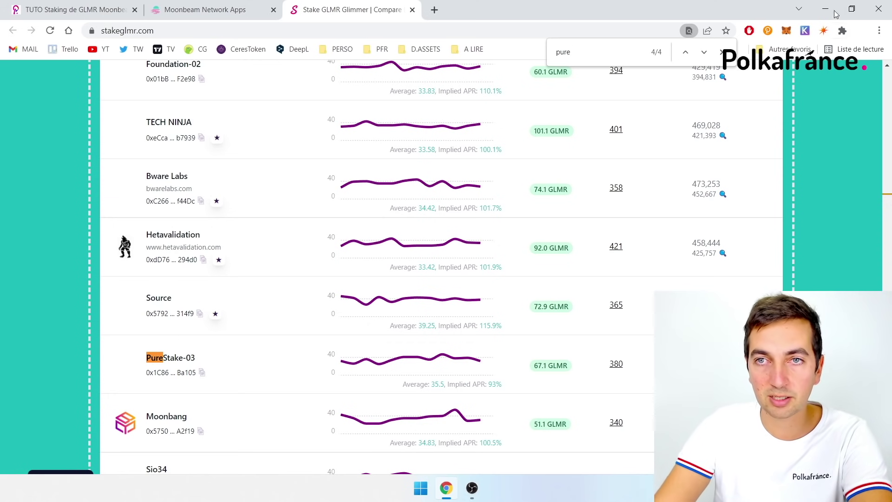
Go through the PureStake matches on StakeGlmr and examine the average blocks and implied APR of PureStake-01.
left_click(703, 55)
left_click(704, 52)
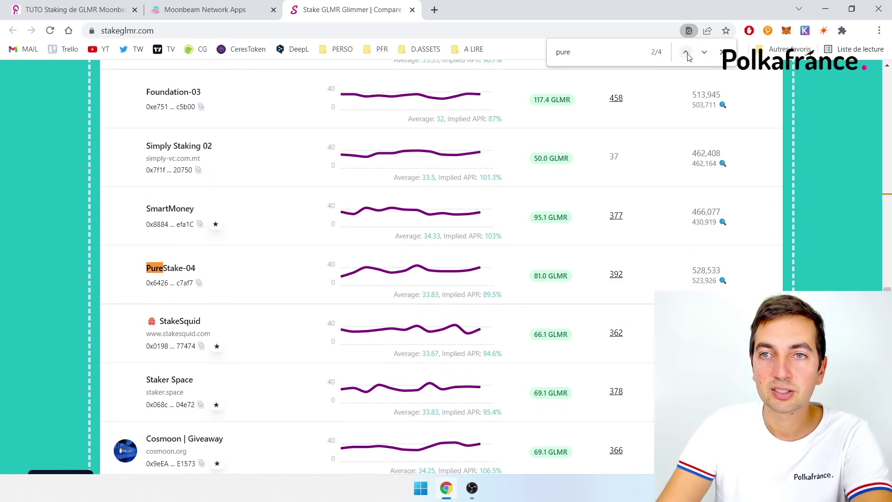
left_click(686, 52)
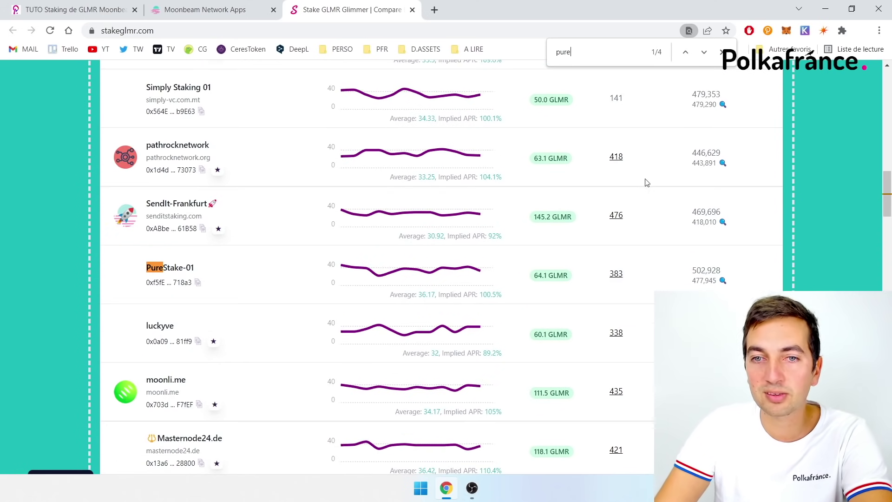
left_click_drag(390, 294, 514, 295)
left_click(490, 295)
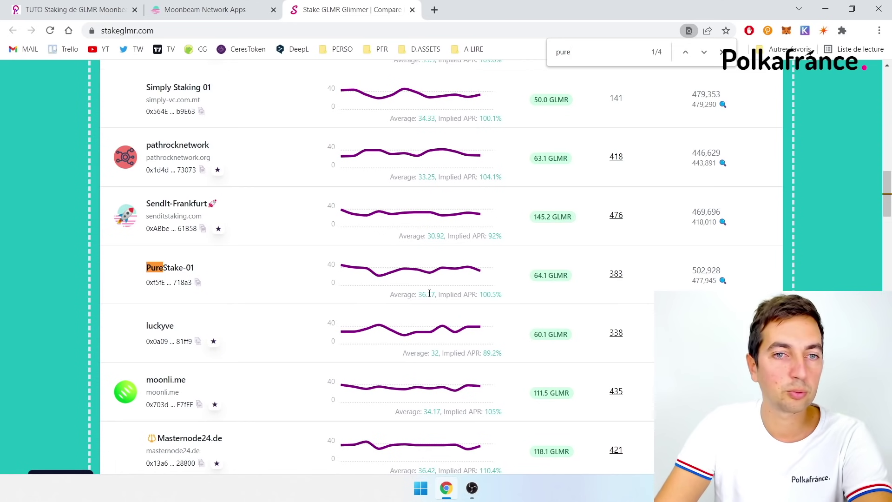
left_click(704, 53)
left_click(703, 54)
left_click(703, 54)
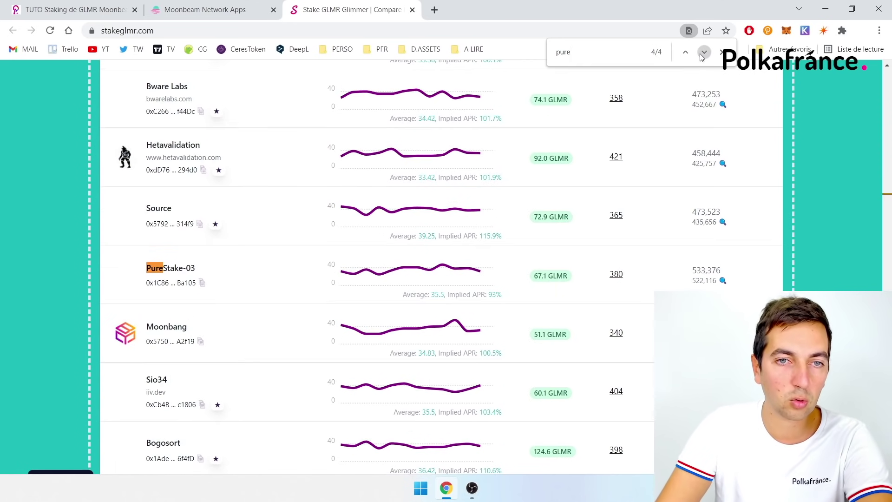
Search the Moonbeam active pool for "pure" and check the PureStake-02 and PureStake-01 candidates.
left_click(223, 4)
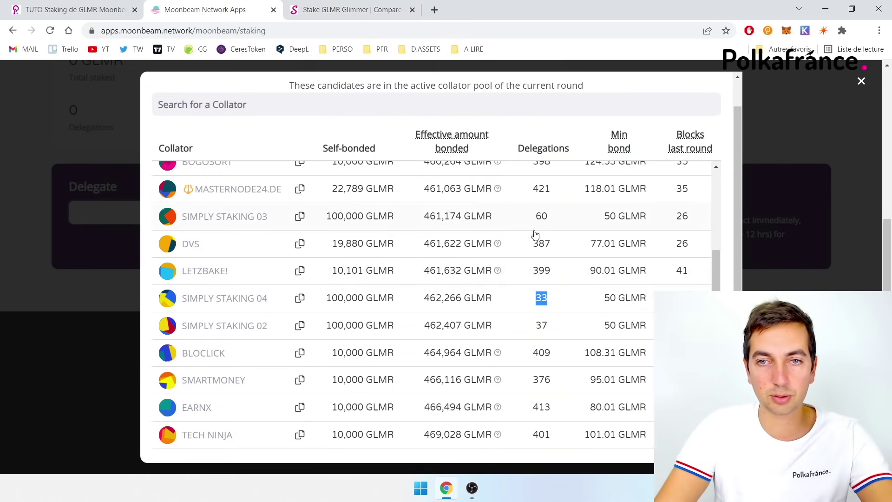
type("pure")
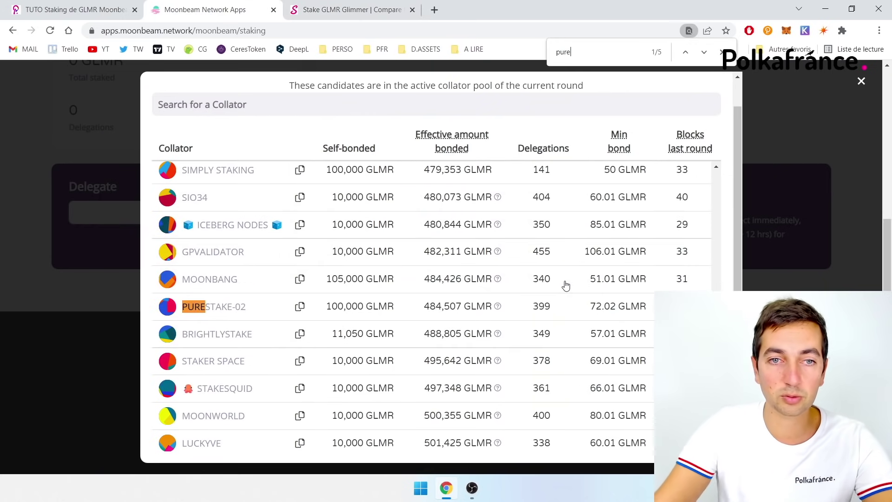
left_click(704, 53)
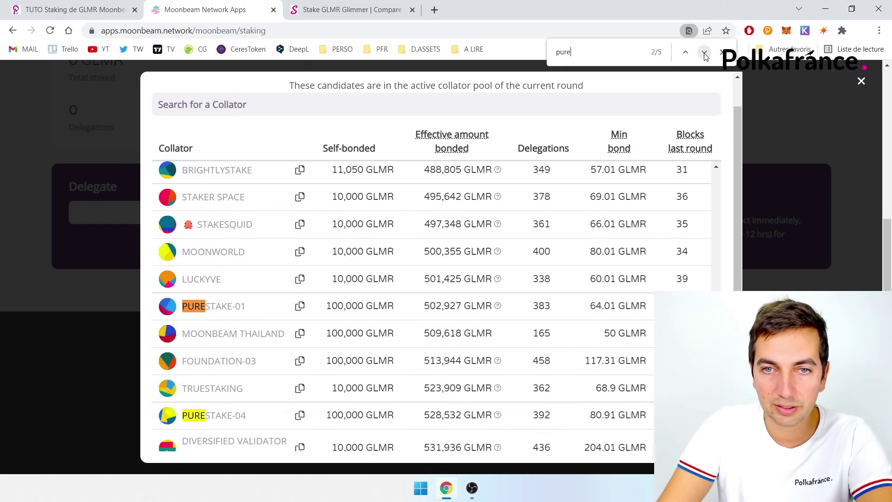
Compare the implied APR of all PureStake collators on StakeGlmr, ending on the APR of PureStake-01.
left_click(344, 9)
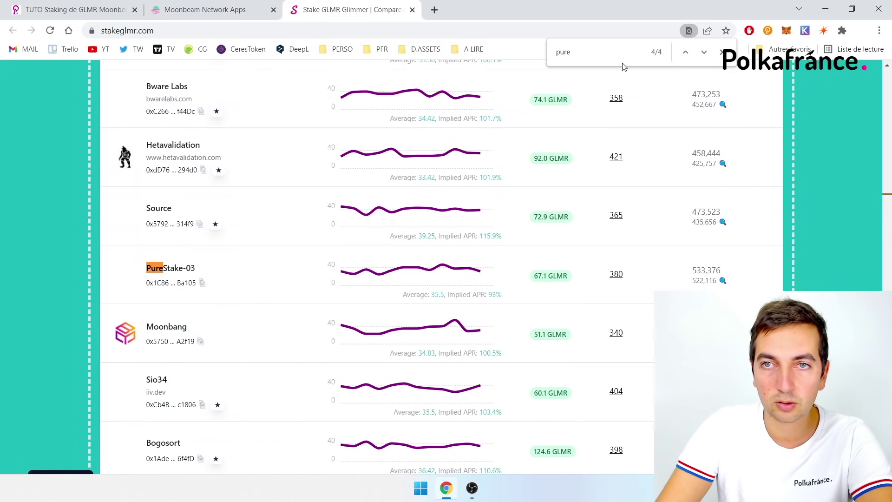
left_click(704, 52)
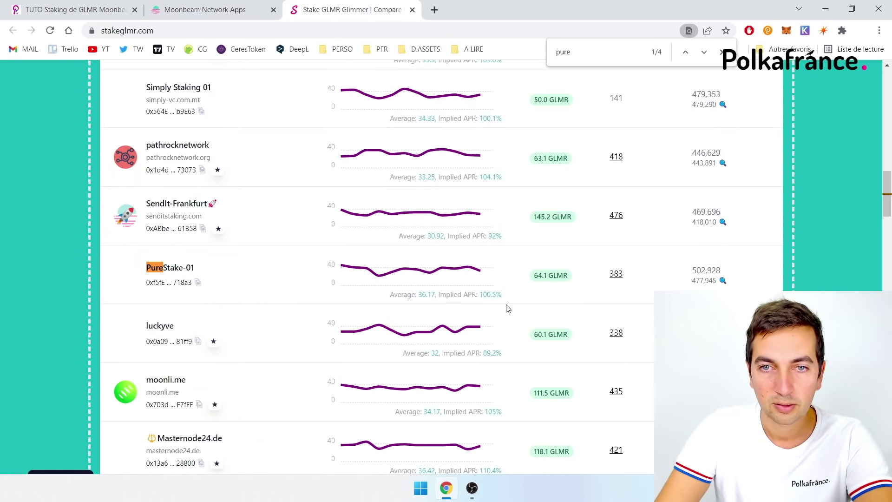
left_click(703, 52)
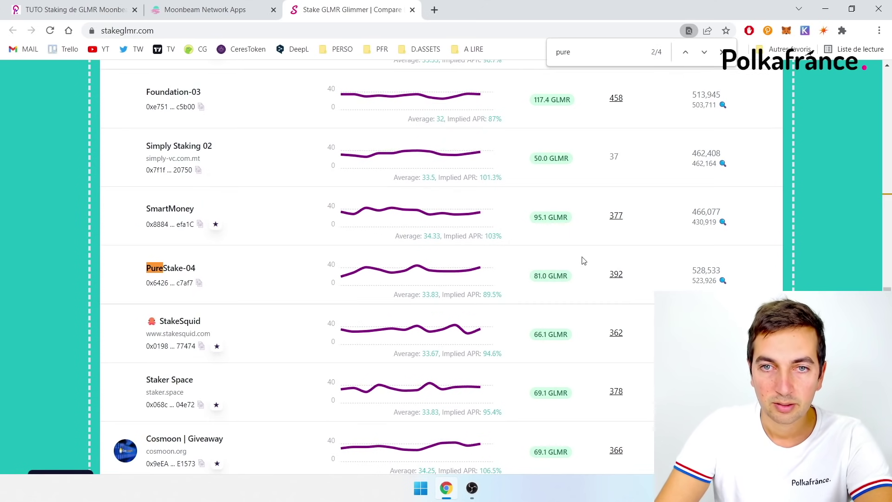
key("Return")
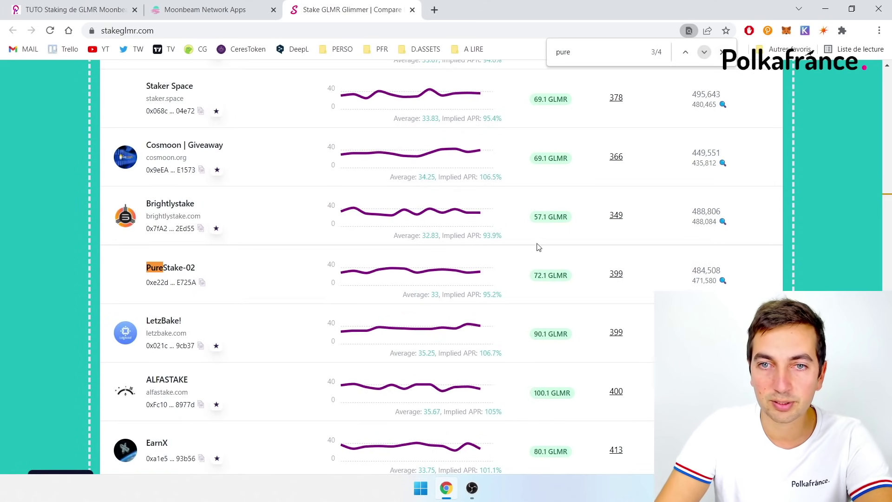
left_click(703, 52)
left_click(703, 52)
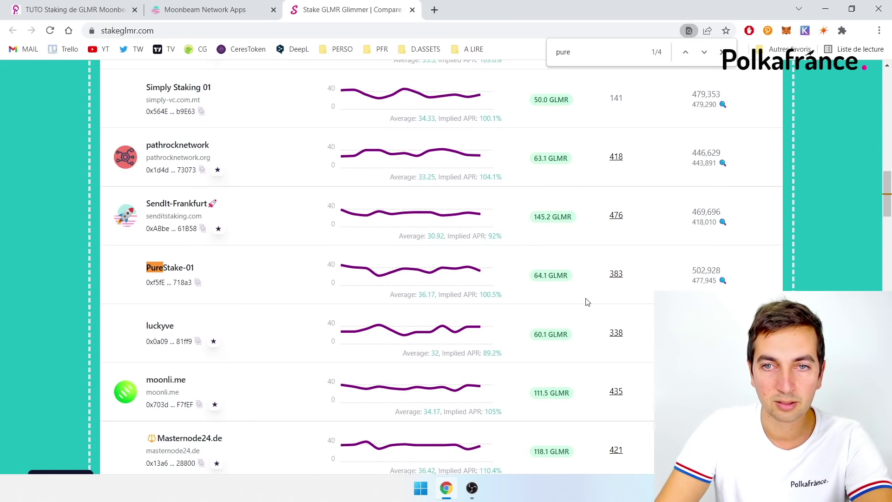
left_click_drag(503, 295, 478, 295)
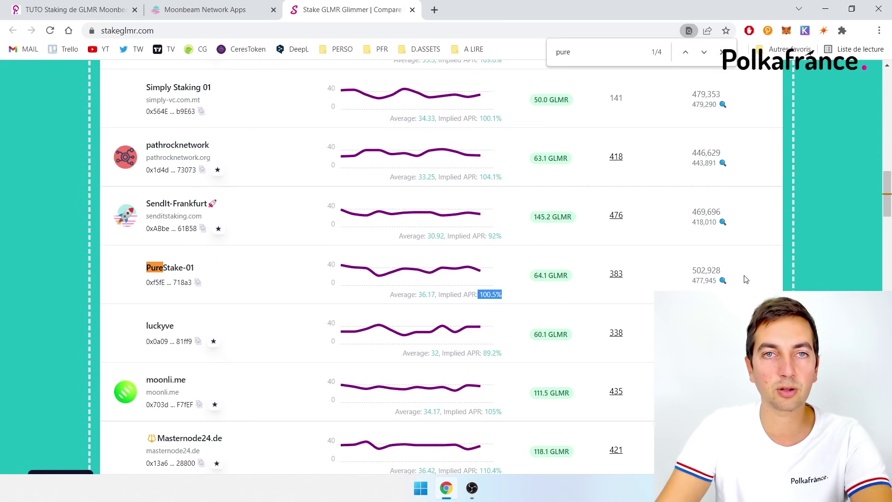
Find PureStake-01 in the Moonbeam active pool, choose it as the collator, and close the page search.
key("ctrl+shift+Tab")
left_click(611, 44)
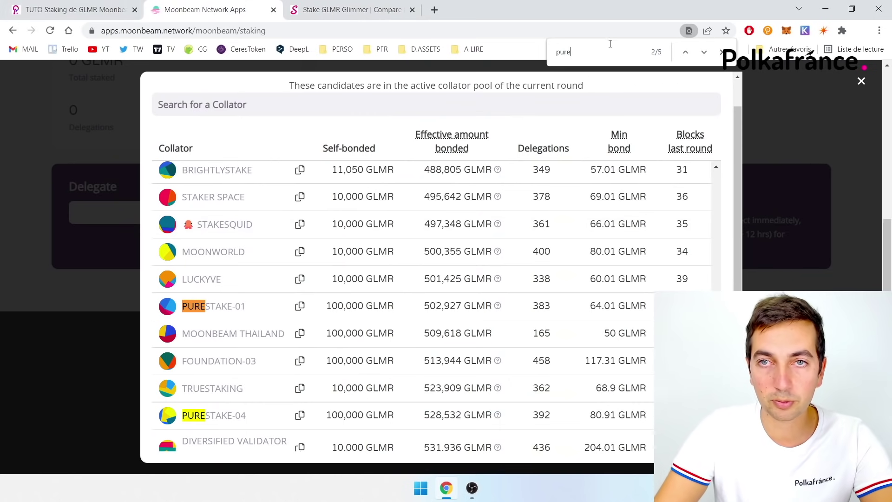
type("sta")
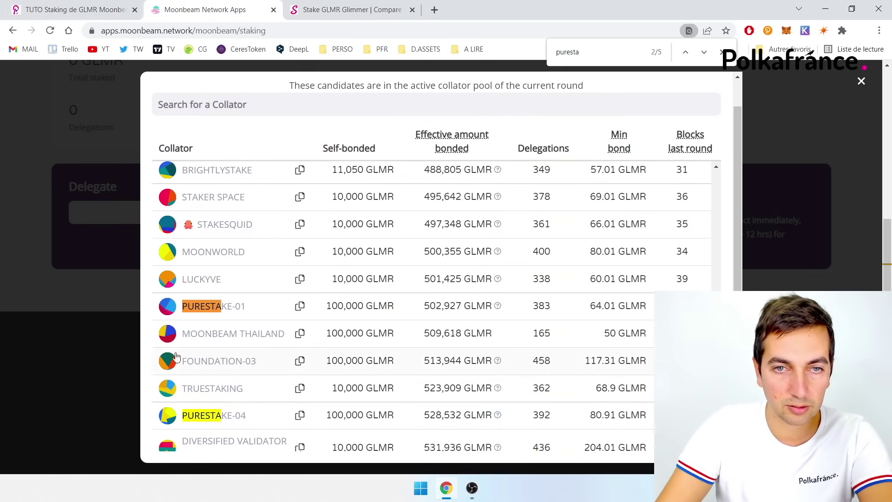
left_click(223, 309)
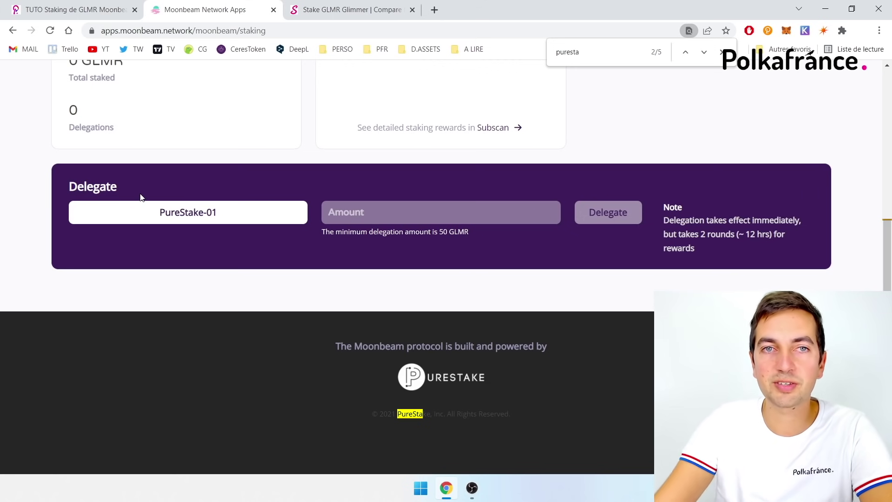
left_click(722, 51)
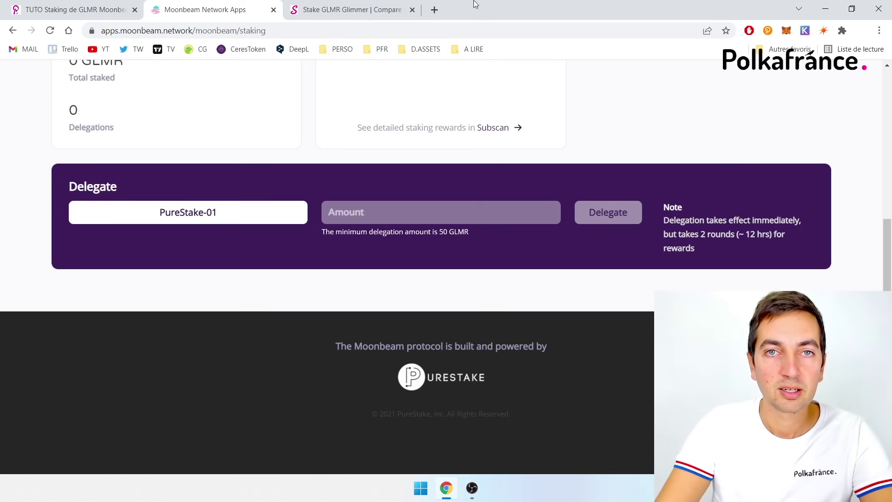
Check the minimum bond of PureStake-01 on StakeGlmr and compare it with the surrounding collators.
left_click(320, 15)
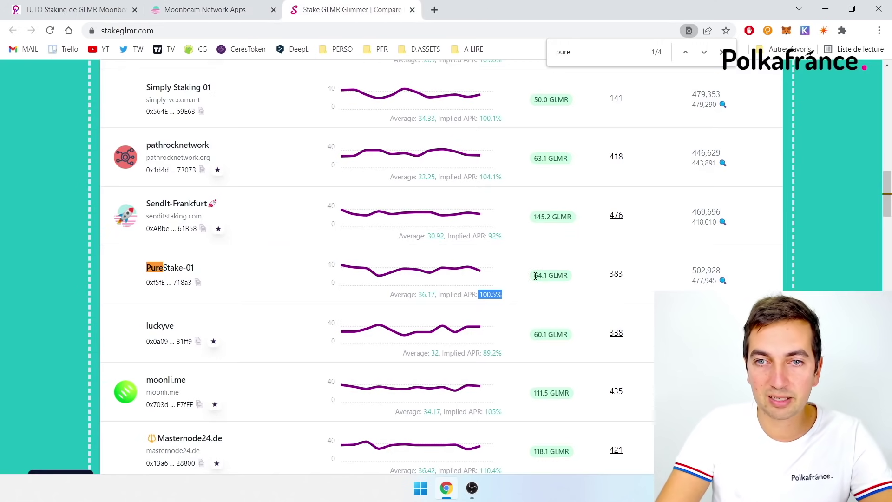
left_click_drag(537, 277, 561, 277)
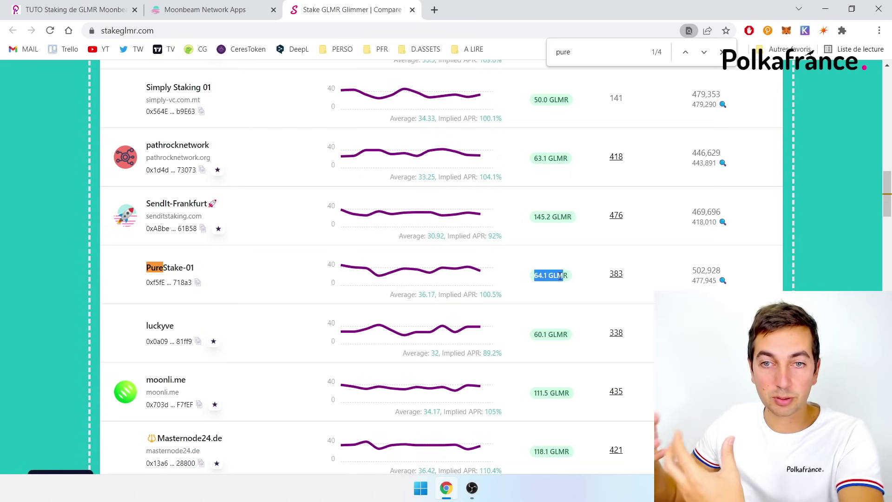
scroll(560, 275, "up", 3)
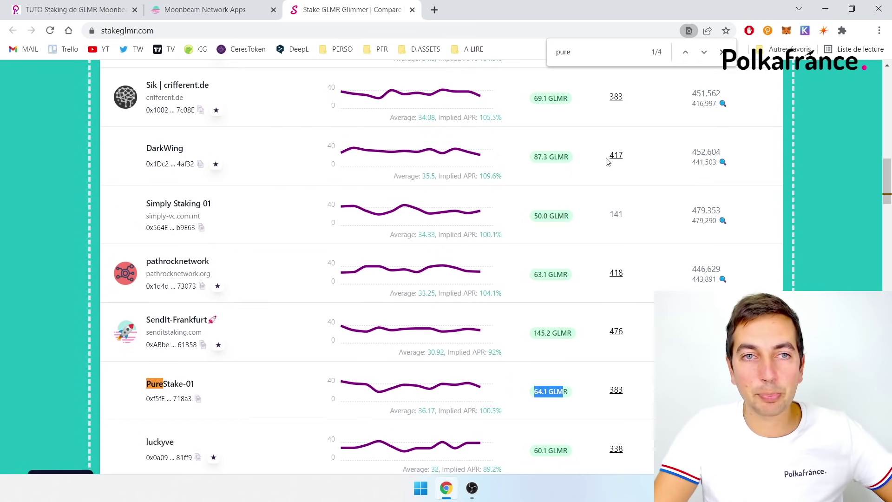
scroll(574, 294, "down", 3)
scroll(577, 379, "down", 5)
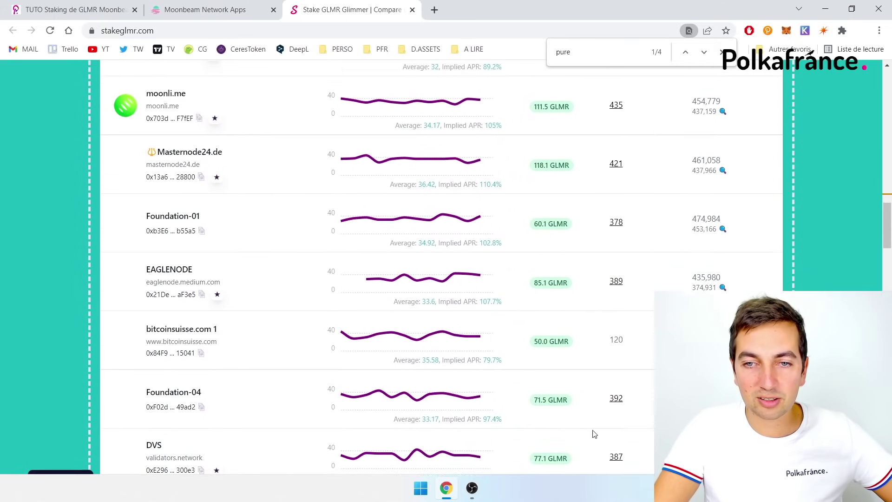
scroll(580, 378, "up", 8)
scroll(580, 341, "down", 2)
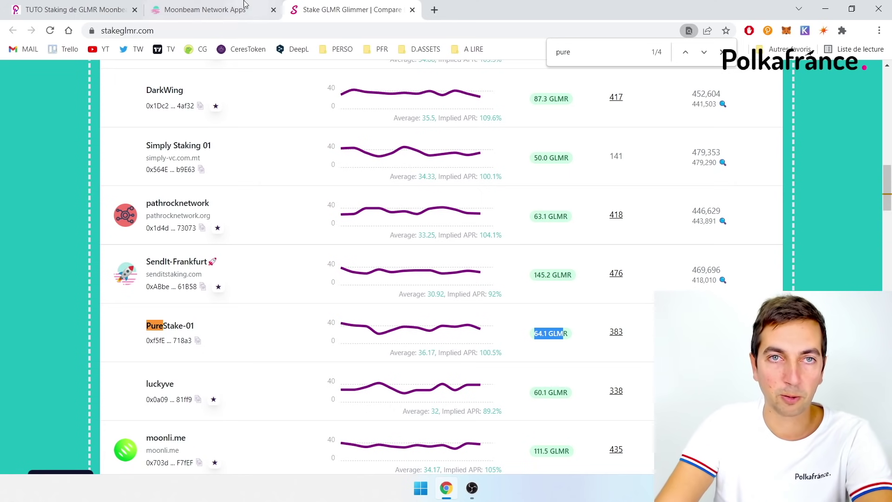
Return to the Moonbeam staking page and set the delegation amount for PureStake-01 to 77 GLMR.
left_click(230, 7)
scroll(472, 279, "up", 1)
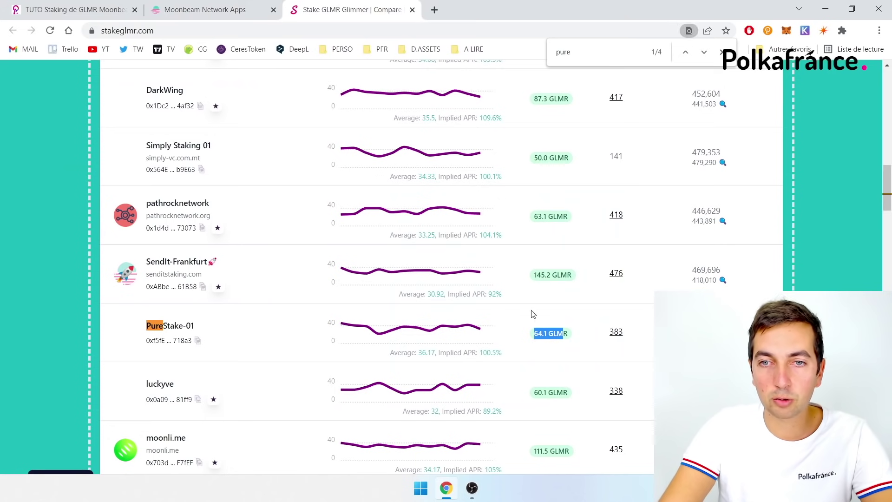
left_click(192, 7)
scroll(389, 334, "up", 4)
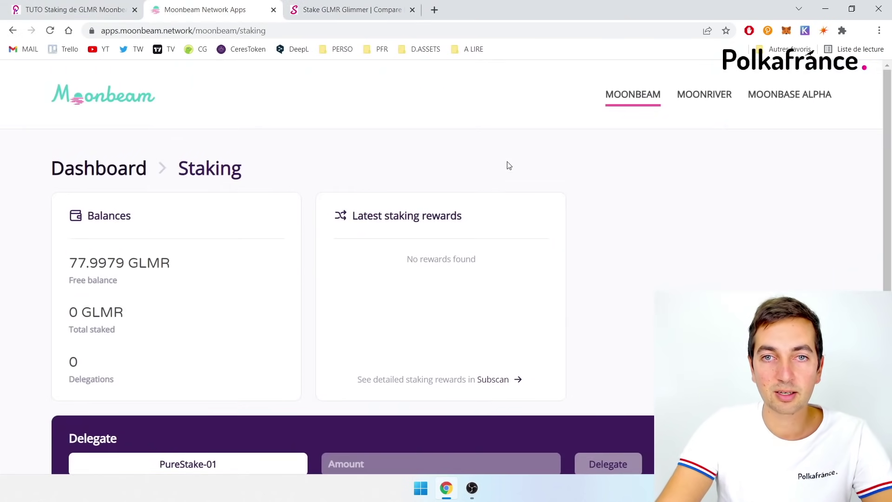
scroll(307, 320, "down", 5)
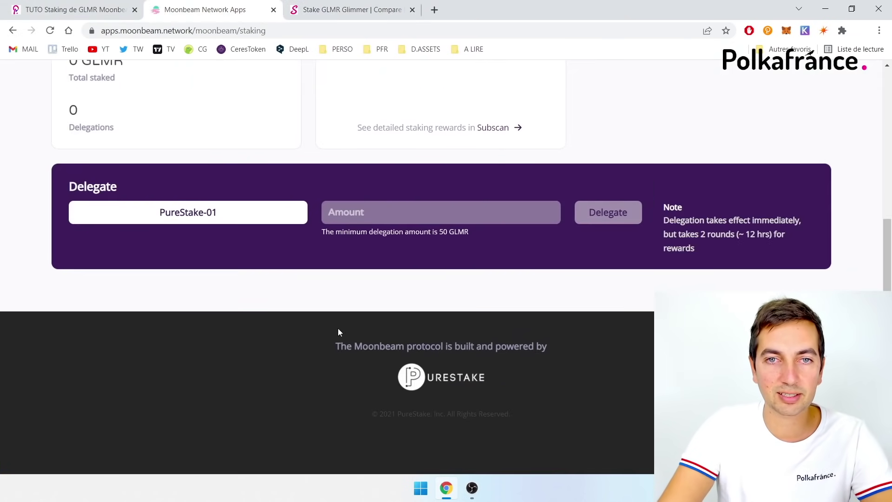
scroll(338, 328, "up", 3)
left_click(382, 320)
type("77")
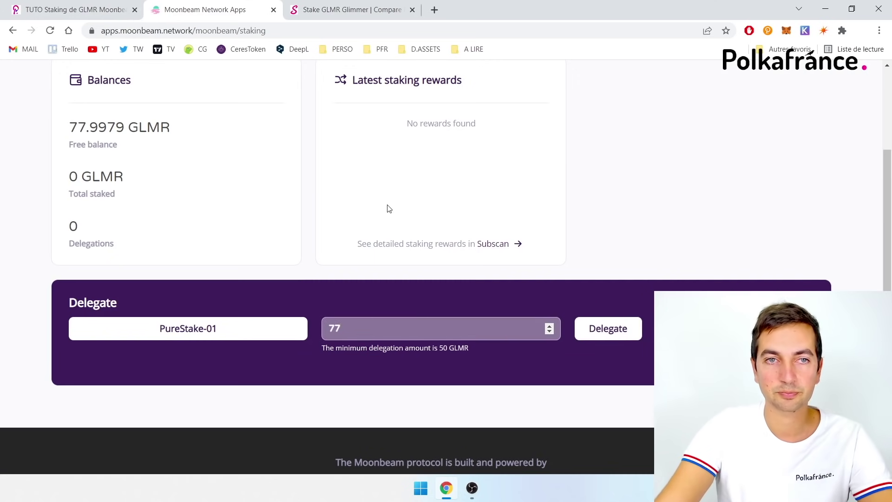
Submit the 77 GLMR delegation to PureStake-01 and check the staking balances once the transaction is processed.
scroll(386, 208, "up", 2)
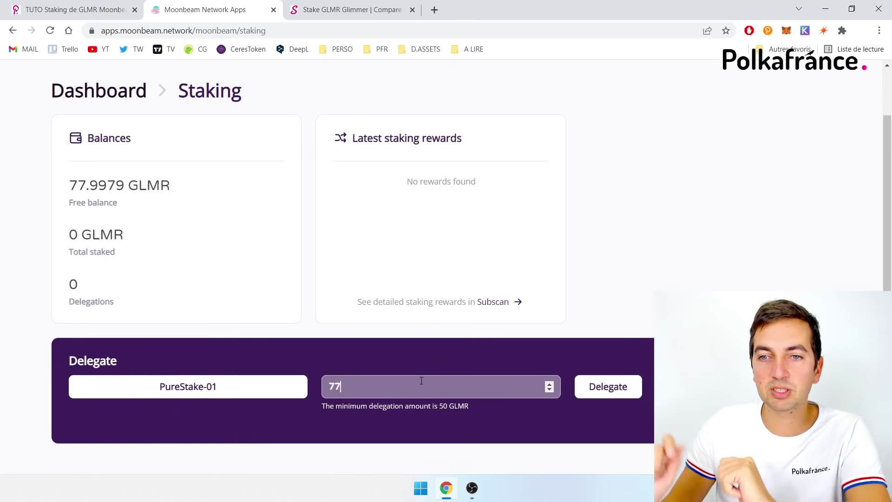
scroll(580, 348, "down", 4)
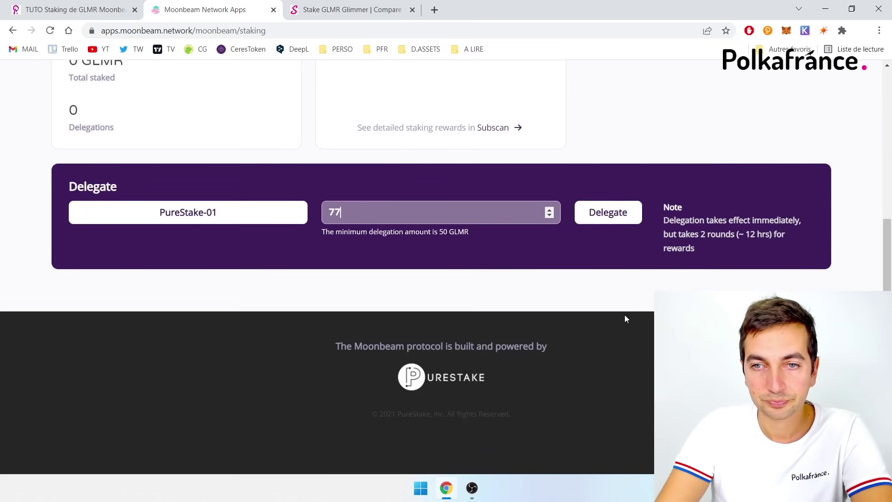
left_click(609, 214)
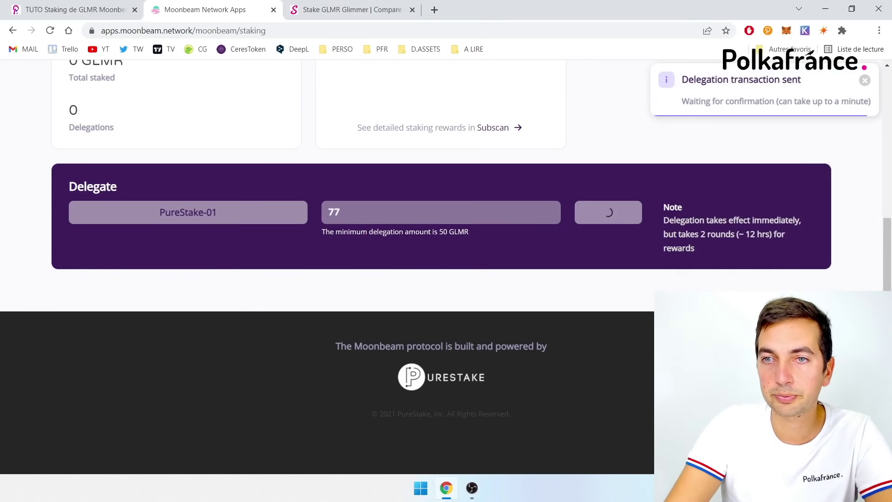
scroll(739, 227, "up", 3)
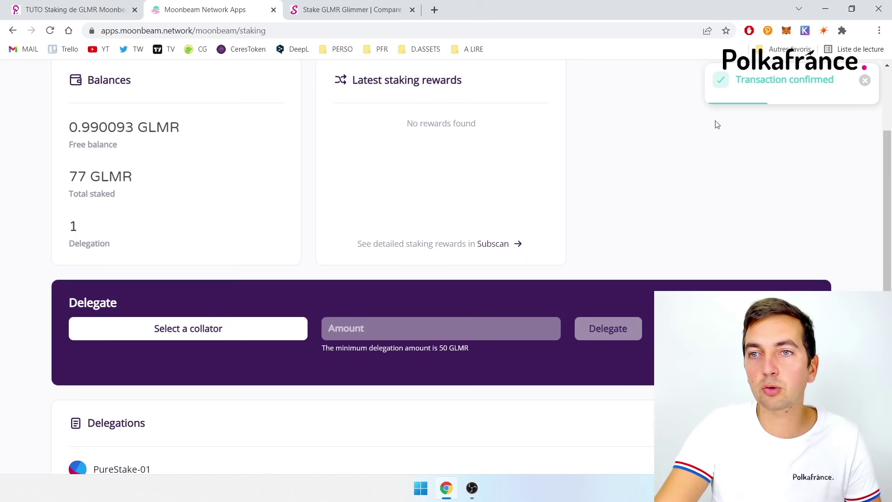
Bond an additional 0.3 GLMR to the PureStake-01 delegation and approve the transaction in MetaMask.
scroll(219, 338, "down", 3)
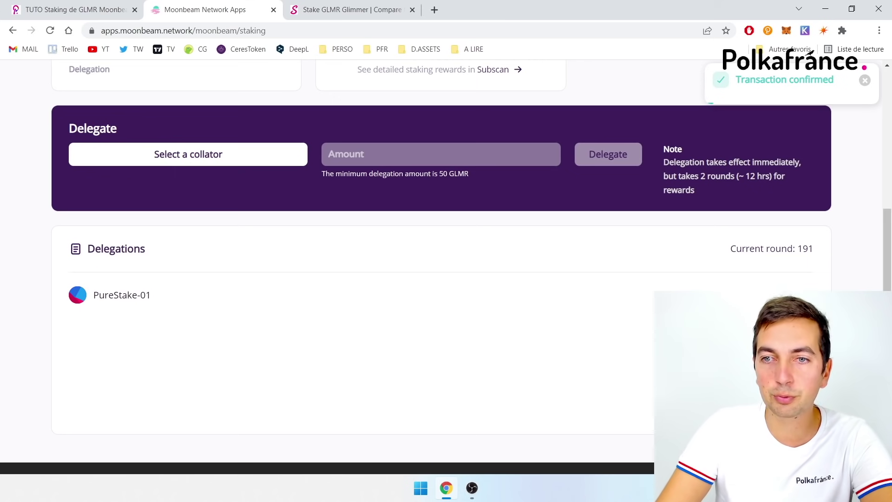
left_click(775, 297)
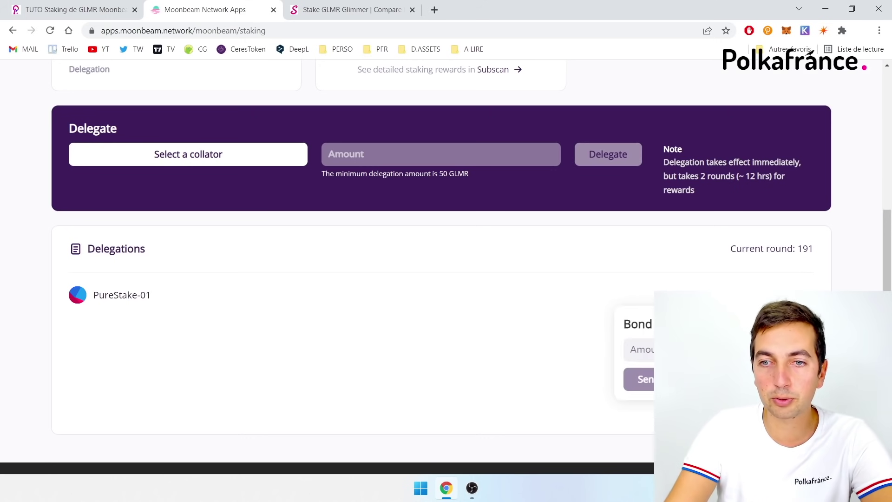
type("1")
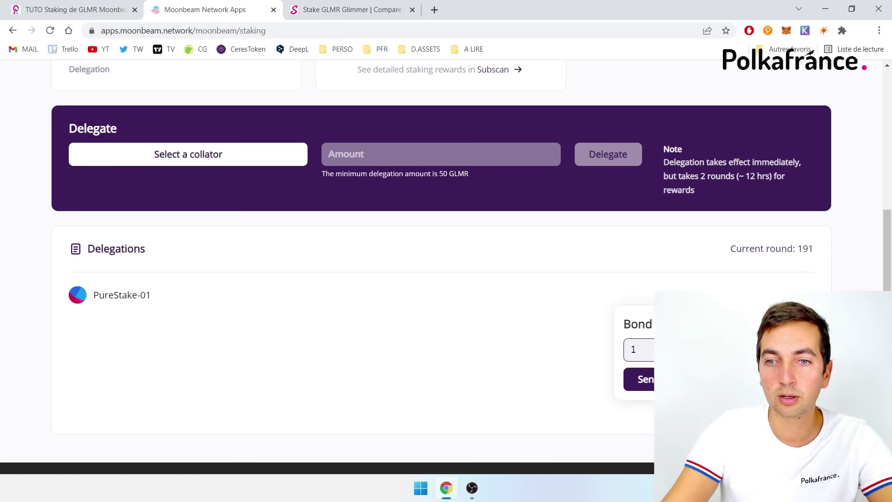
key("BackSpace")
type("0.")
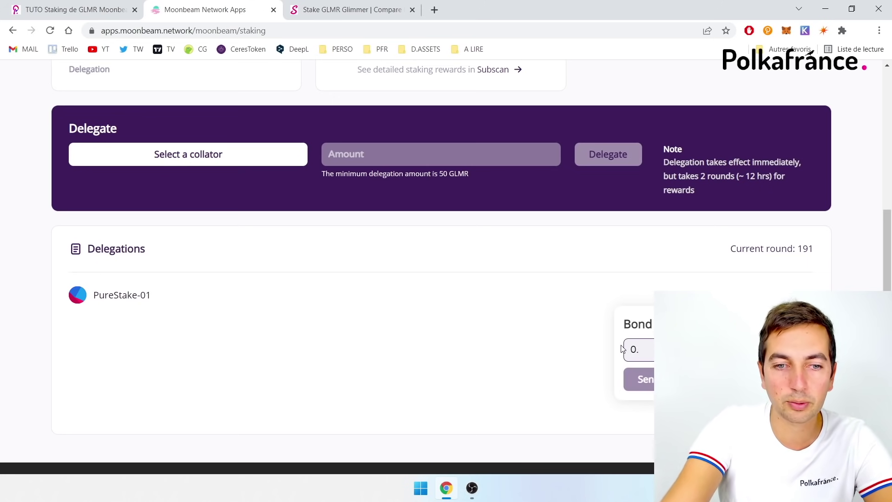
type("3")
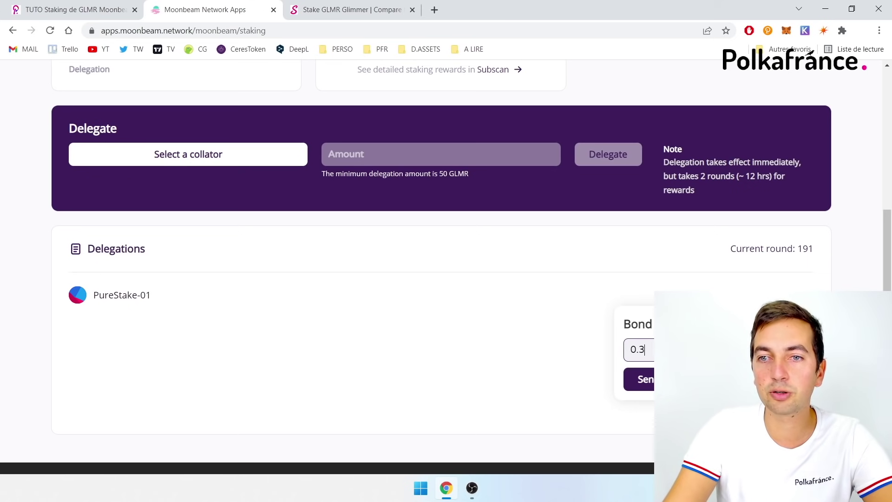
left_click(649, 380)
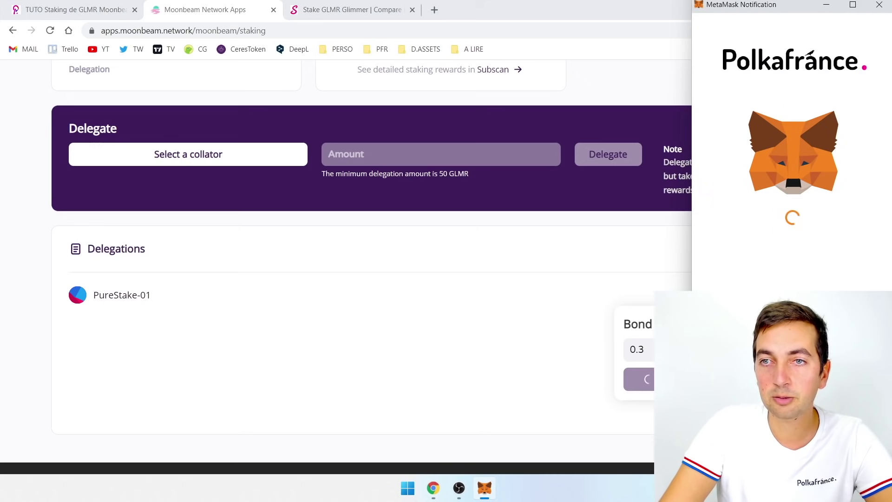
scroll(792, 205, "down", 2)
left_click(836, 325)
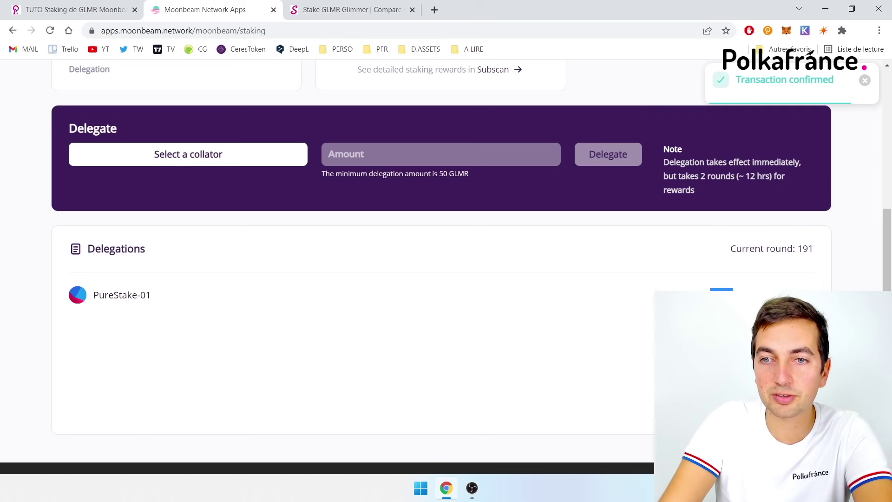
Check the total staked and free balance after the extra bond, and read the duration of a staking round.
scroll(277, 231, "up", 5)
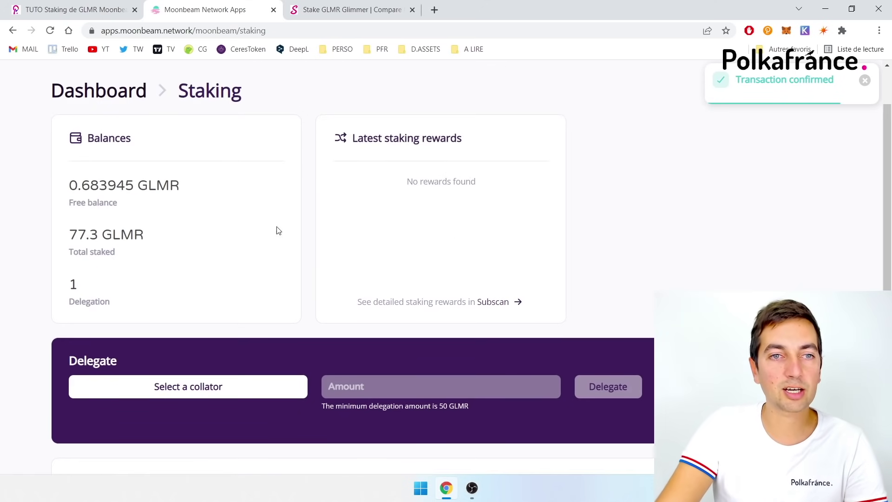
scroll(277, 231, "down", 2)
left_click_drag(69, 176, 133, 175)
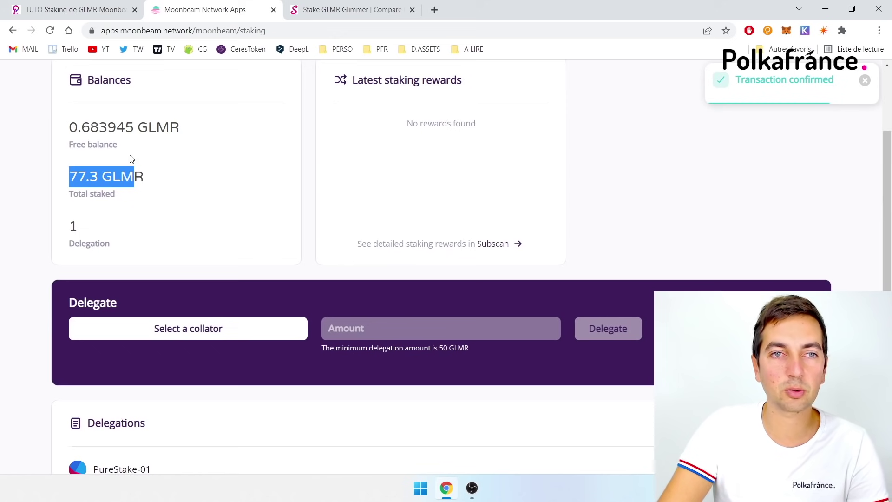
left_click_drag(68, 127, 170, 128)
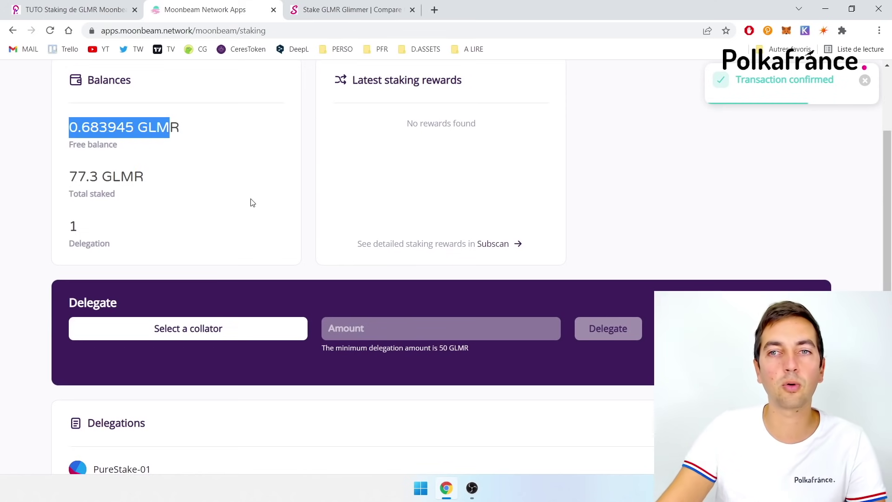
scroll(762, 203, "down", 4)
scroll(763, 203, "up", 2)
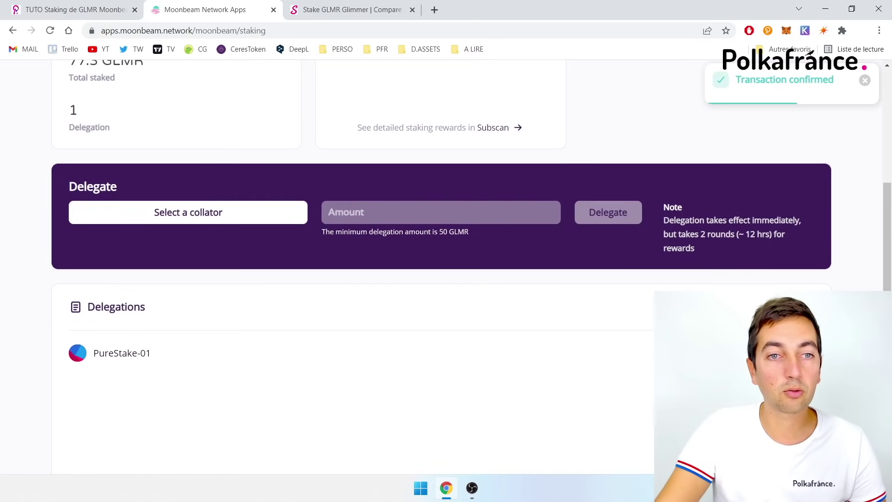
mouse_move(772, 304)
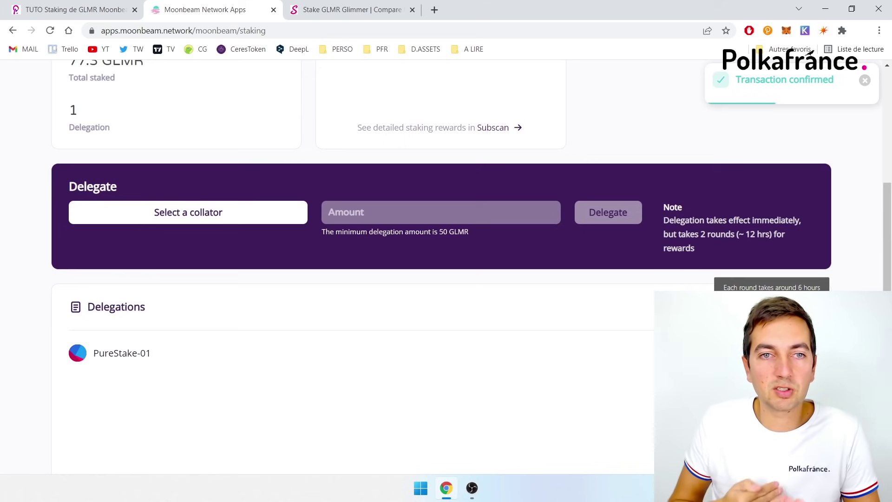
Check the minimum bond of PureStake-01 on StakeGlmr and in the Moonbeam collator list, closing the list when done.
left_click(346, 9)
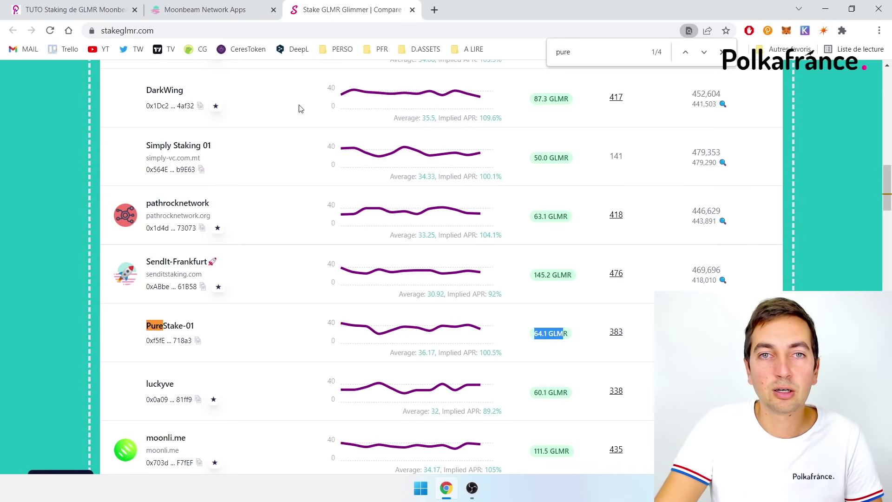
left_click(576, 334)
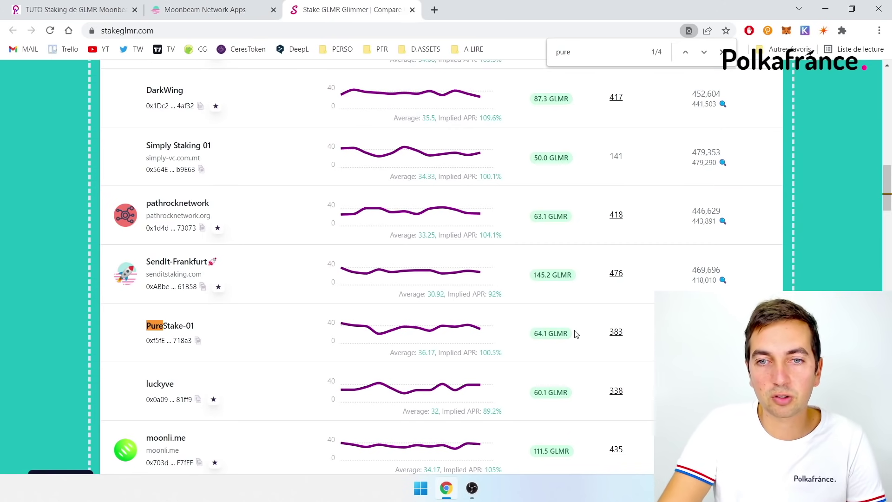
left_click_drag(577, 333, 534, 333)
key("ctrl+shift+Tab")
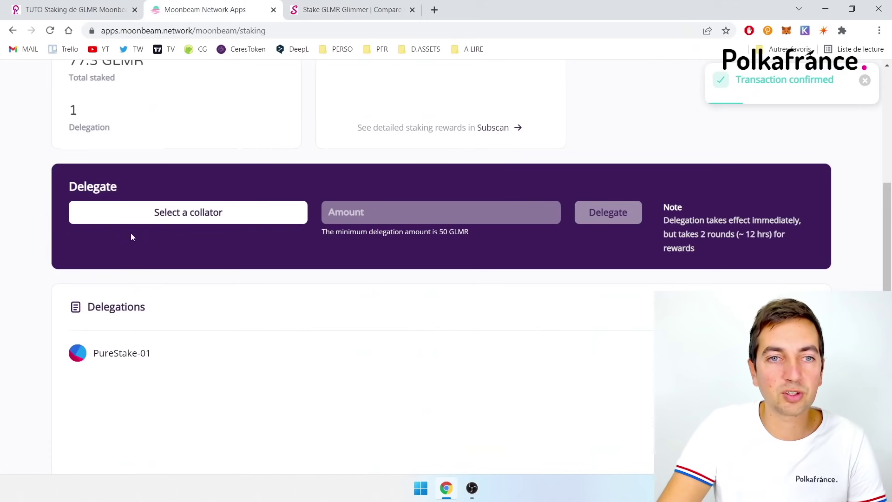
left_click(175, 214)
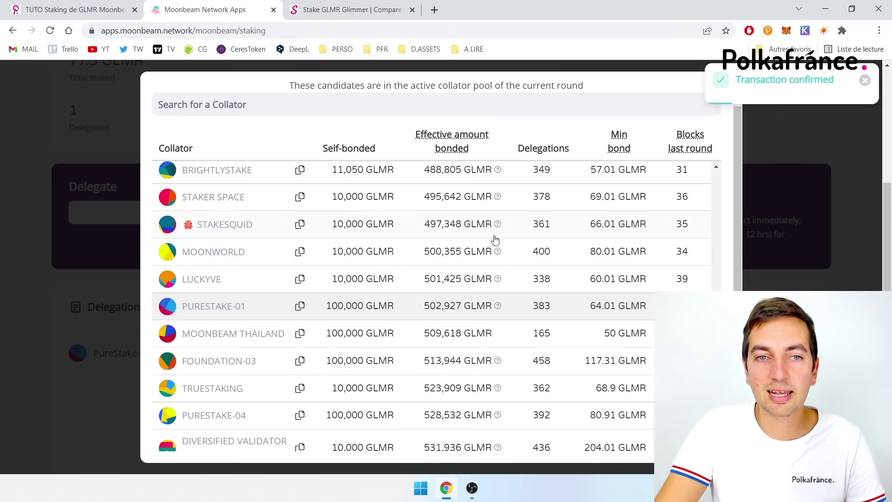
left_click_drag(589, 306, 648, 306)
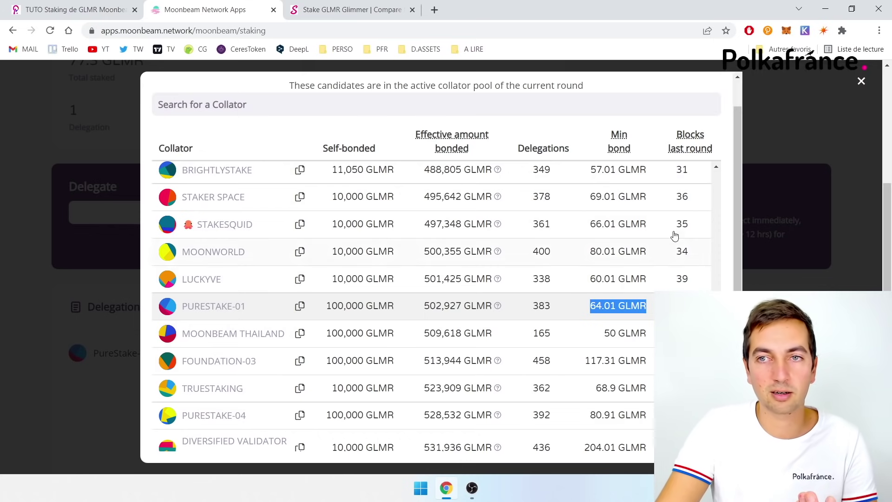
left_click(863, 81)
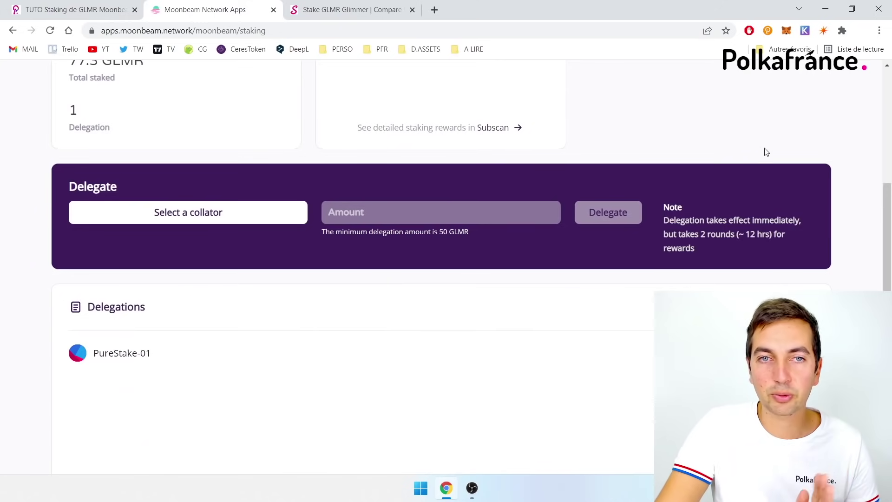
Submit an unbond request of 0.1 GLMR for the PureStake-01 delegation.
scroll(713, 189, "up", 5)
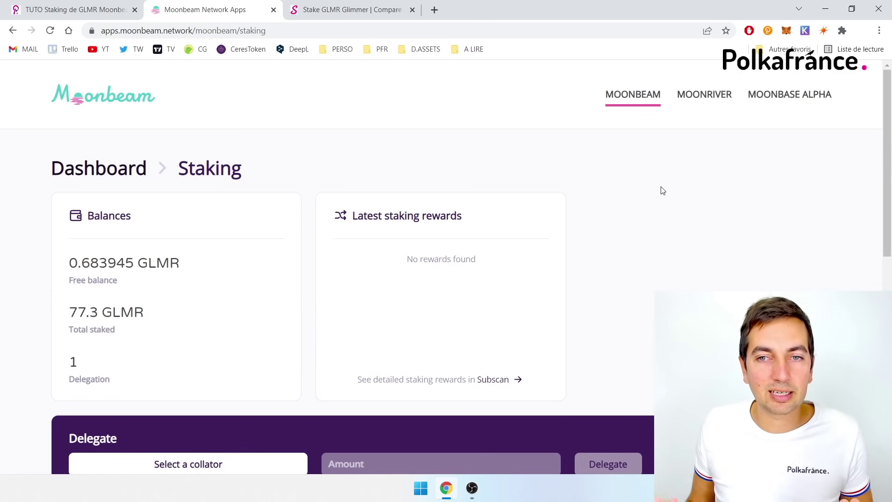
scroll(663, 190, "down", 5)
left_click(789, 373)
scroll(789, 372, "down", 3)
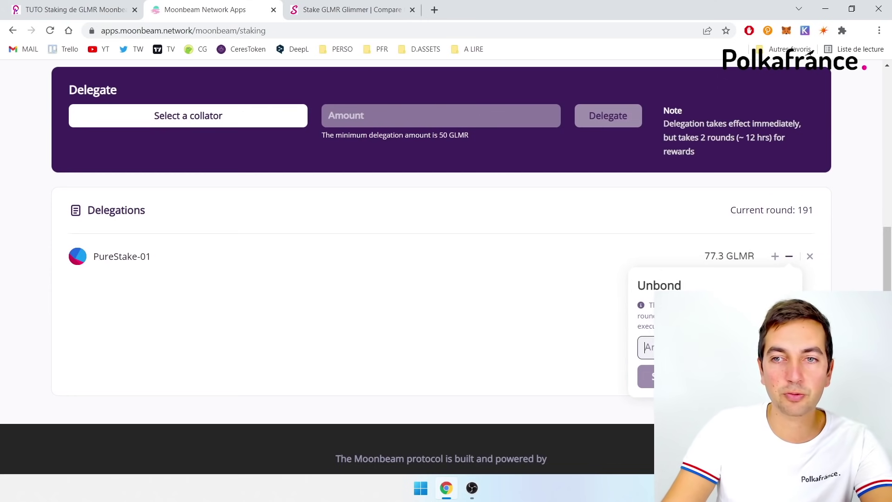
type("0.1")
key("Return")
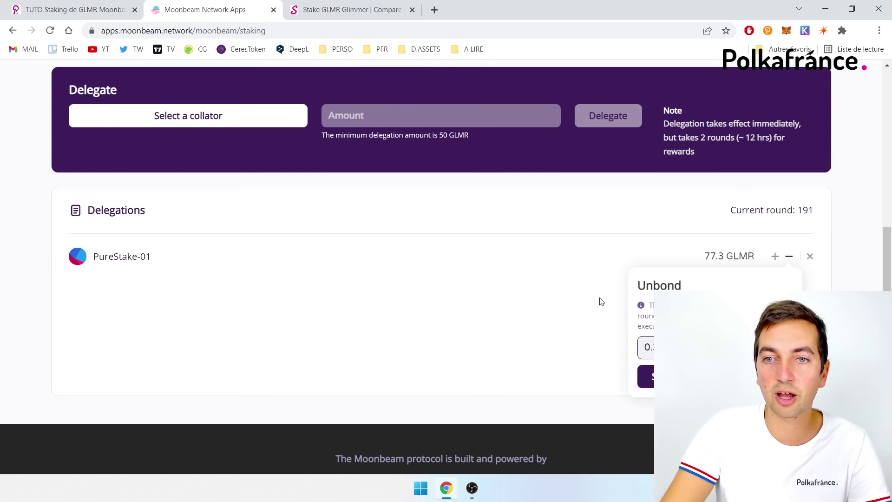
left_click(646, 376)
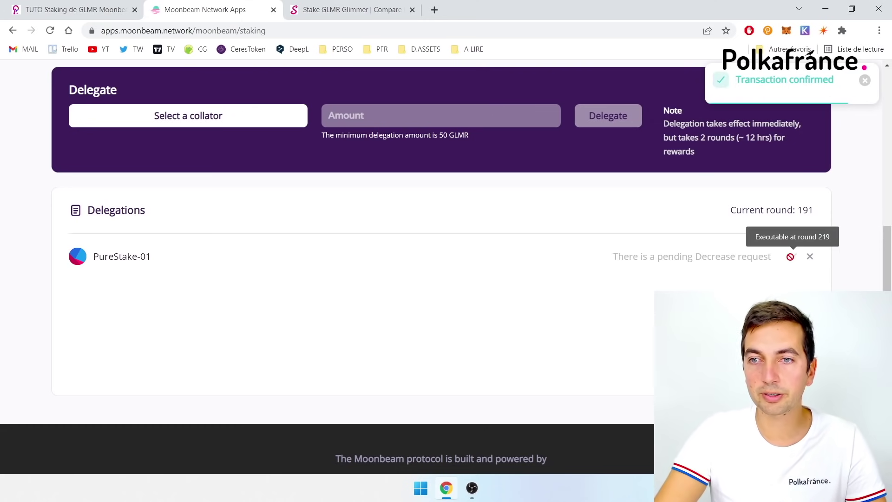
Check the staked balance and the round at which the pending decrease request for PureStake-01 becomes executable.
mouse_move(754, 222)
scroll(755, 222, "up", 2)
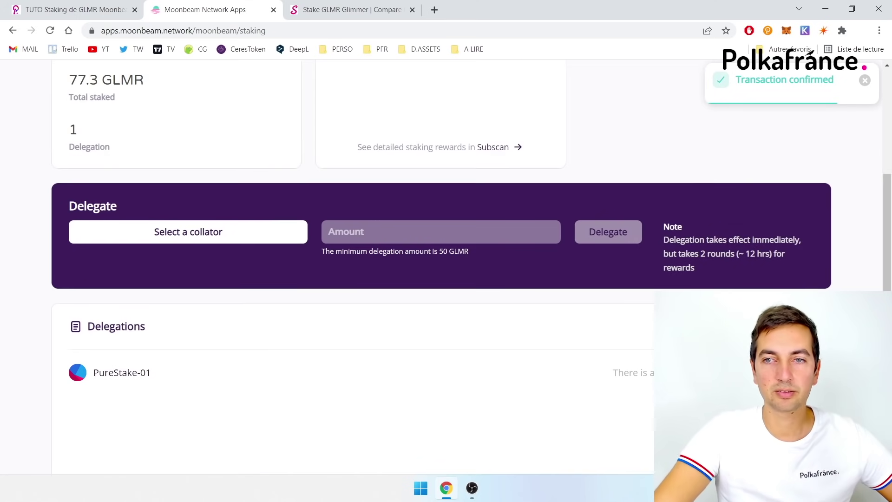
scroll(733, 268, "down", 3)
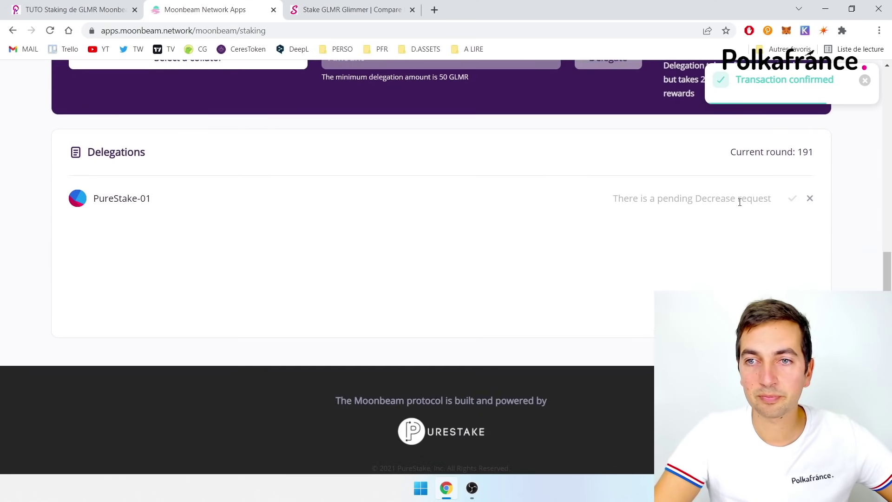
Copy the pending decrease request text into DeepL for translation and return to the Moonbeam staking page.
left_click_drag(616, 199, 771, 199)
key("ctrl+c")
key("ctrl+c")
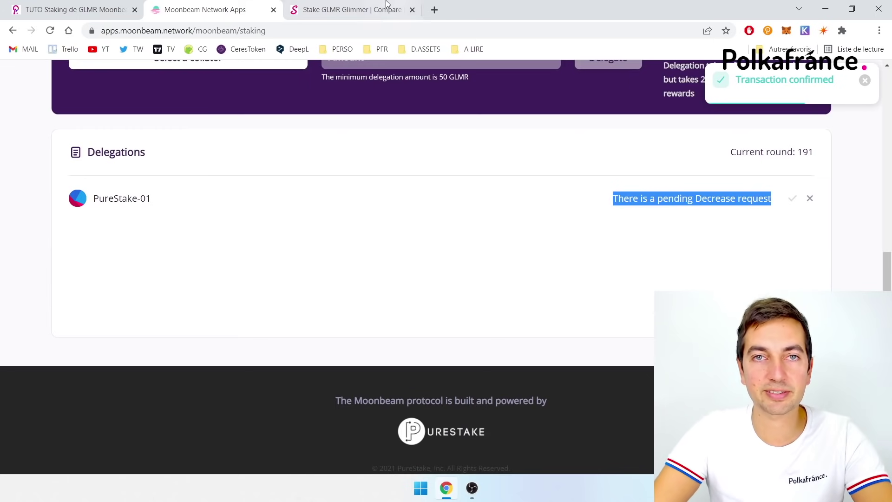
key("ctrl+2")
left_click(680, 227)
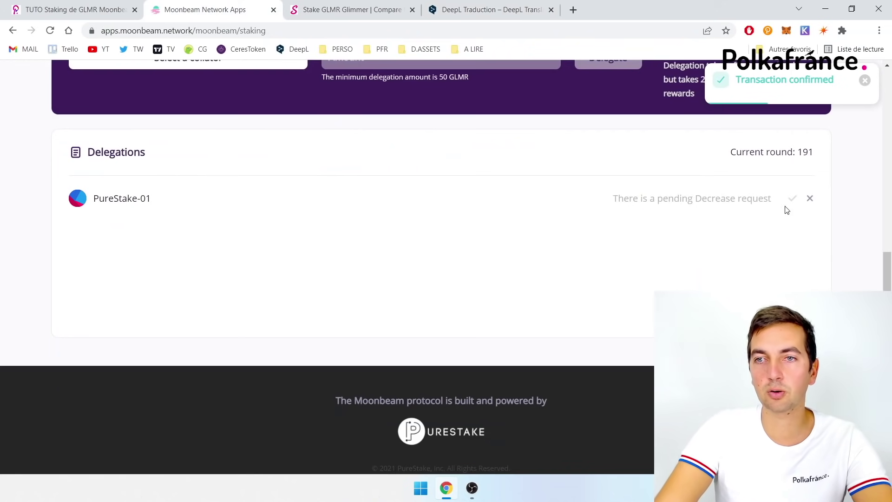
Open Calculator and check the current round and the decrease request's execution round on the Moonbeam staking page.
scroll(770, 198, "up", 3)
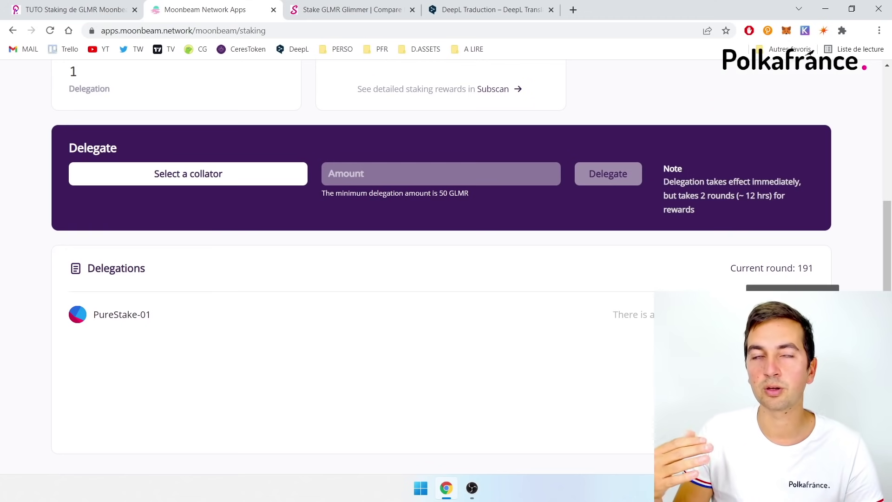
key("XF86Calculator")
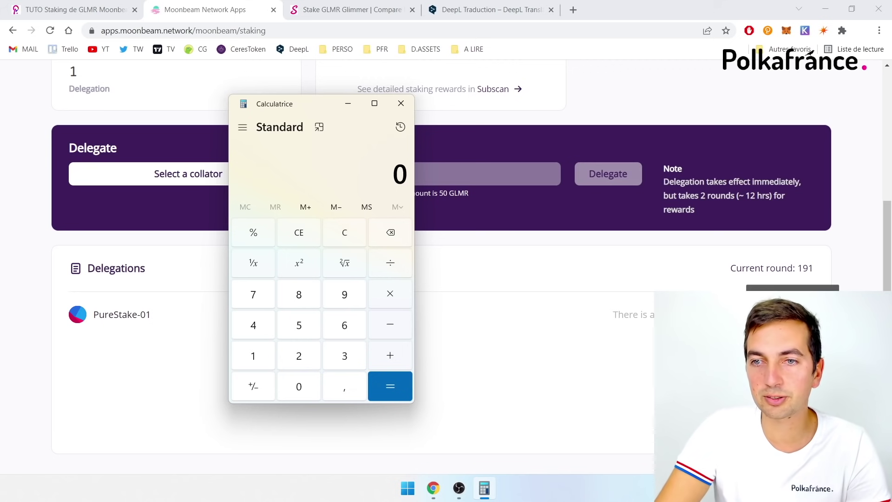
left_click_drag(730, 270, 806, 276)
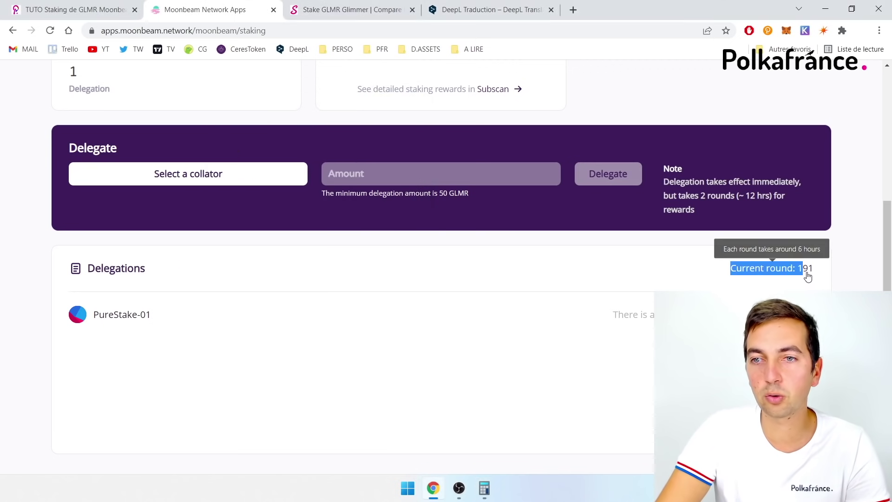
left_click(484, 488)
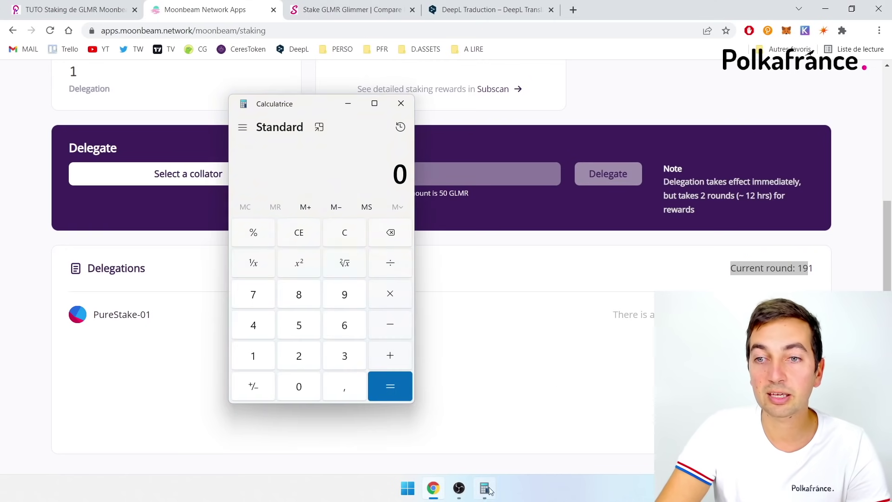
left_click(813, 279)
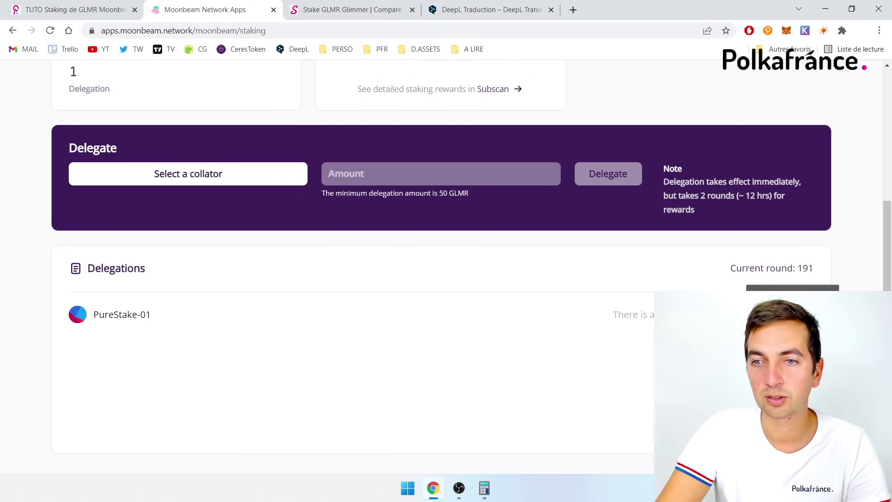
Calculate the number of rounds until the decrease request is executable as 219 − 191 in Calculator.
left_click(484, 488)
left_click(309, 357)
left_click(254, 361)
left_click(353, 300)
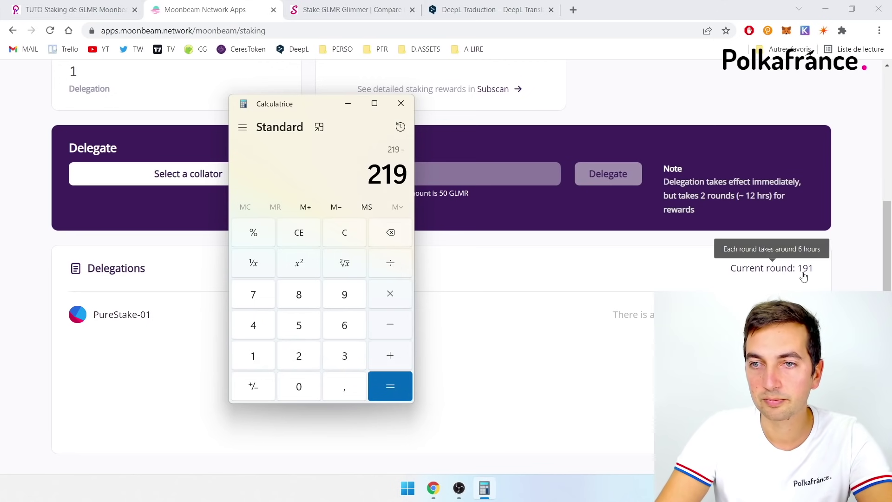
left_click(255, 363)
left_click(351, 299)
left_click(258, 361)
left_click(396, 396)
Multiply the number of remaining rounds by 6 hours per round to get the waiting time in hours.
mouse_move(785, 274)
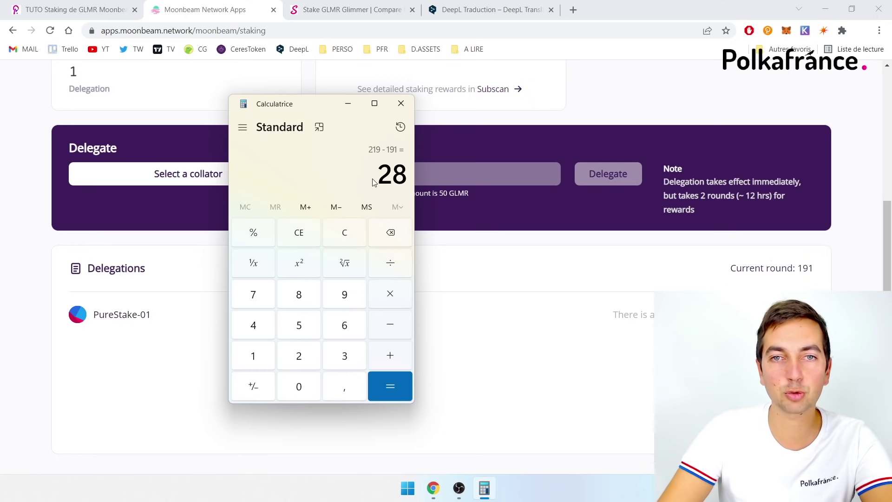
left_click(390, 294)
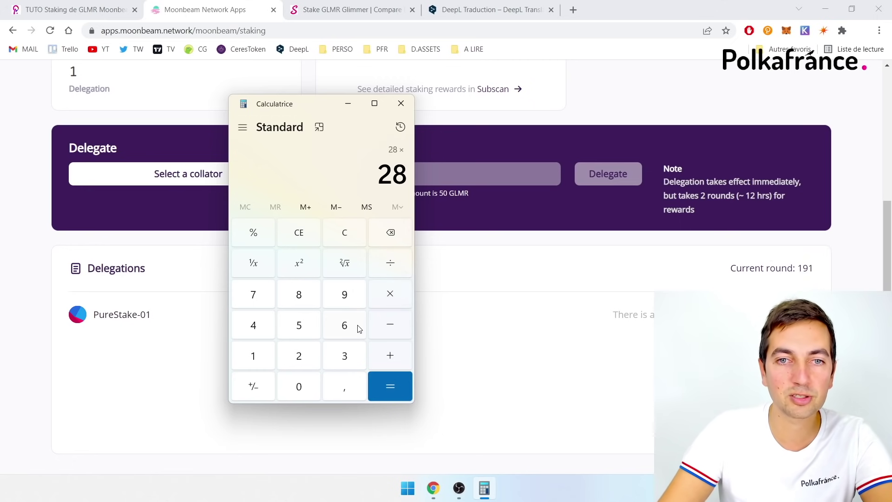
left_click(344, 327)
left_click(391, 386)
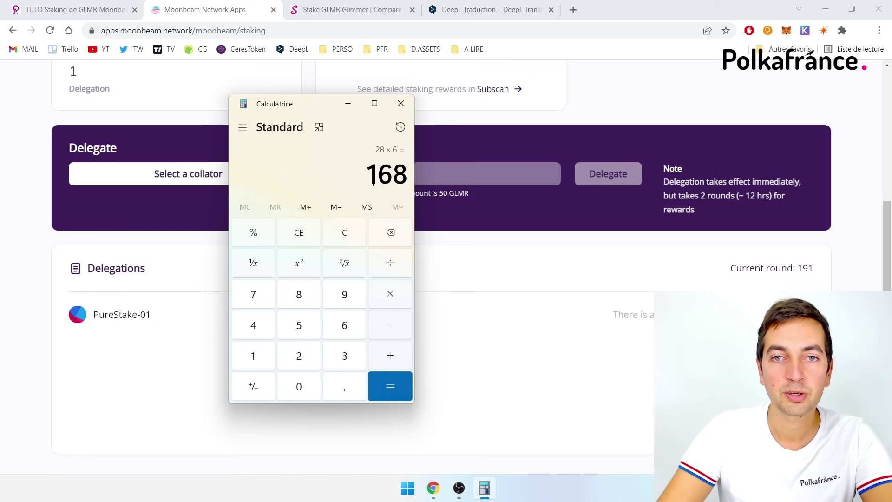
Divide the waiting time in hours by 24 in Calculator to convert it to days.
left_click_drag(368, 175, 410, 185)
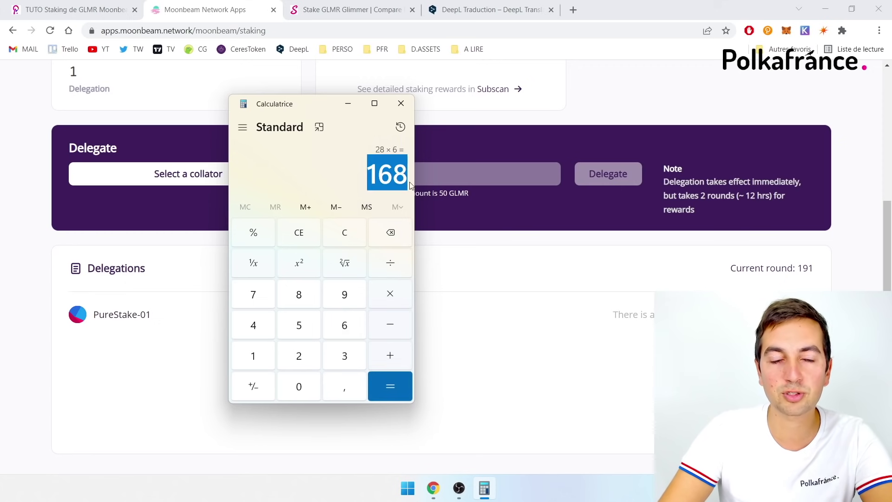
left_click(390, 263)
left_click(260, 335)
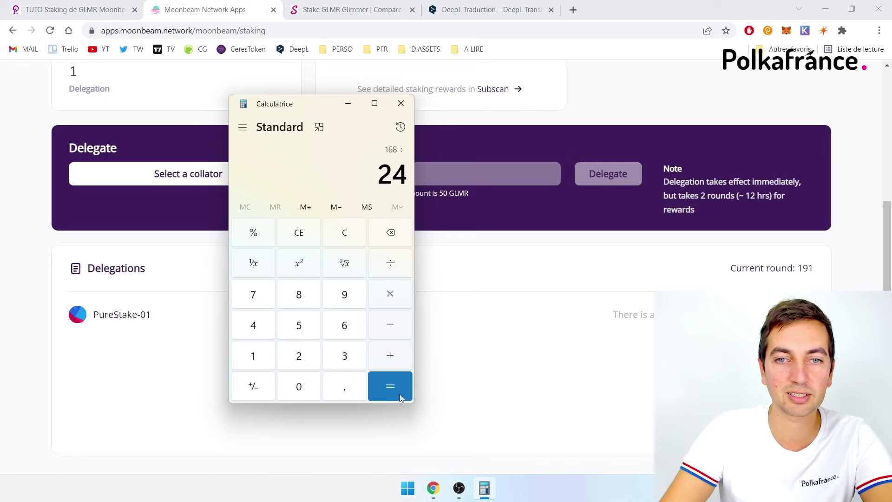
left_click(391, 394)
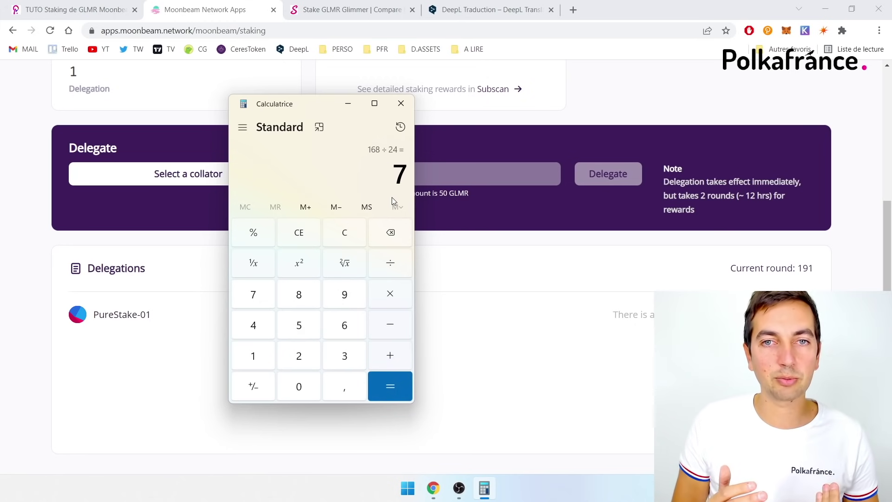
Find the GLMR unlocking delay in the Polkafrance tutorial's important information list and highlight that line.
left_click(70, 9)
scroll(379, 201, "up", 15)
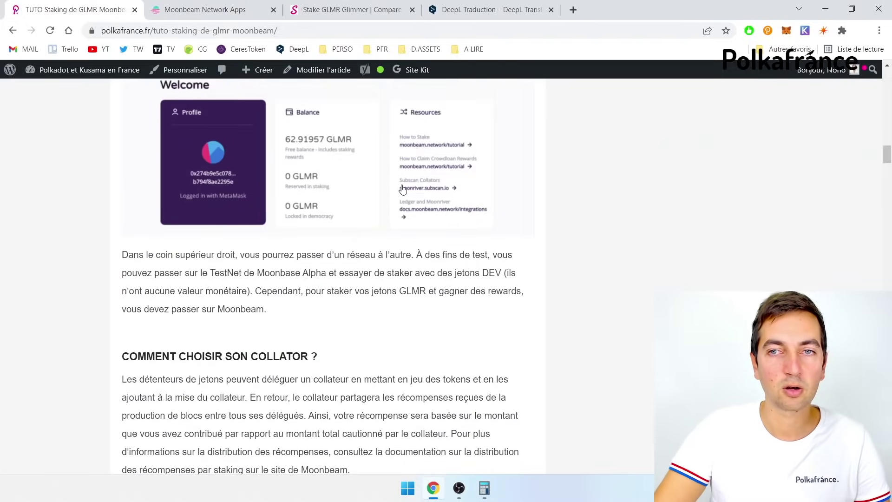
scroll(887, 143, "up", 20)
scroll(369, 289, "down", 6)
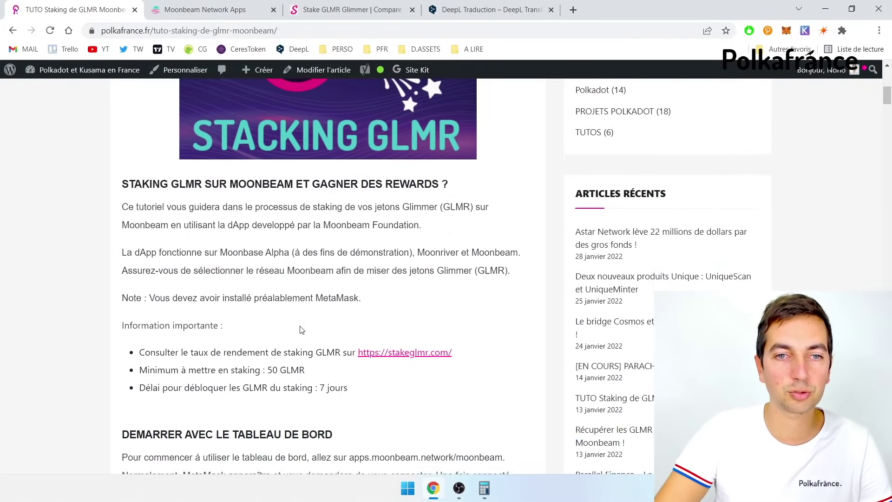
left_click_drag(348, 262, 141, 262)
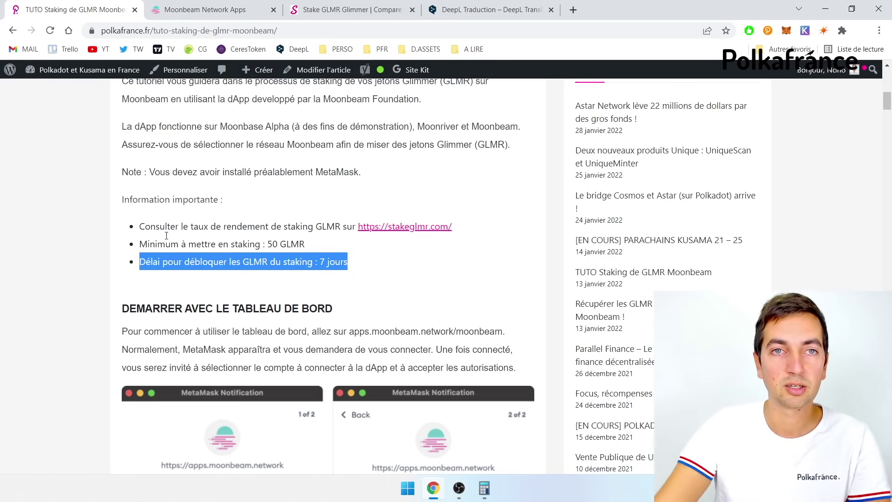
Return to the Moonbeam staking page and compare the Calculator result with the pending decrease request.
left_click(205, 9)
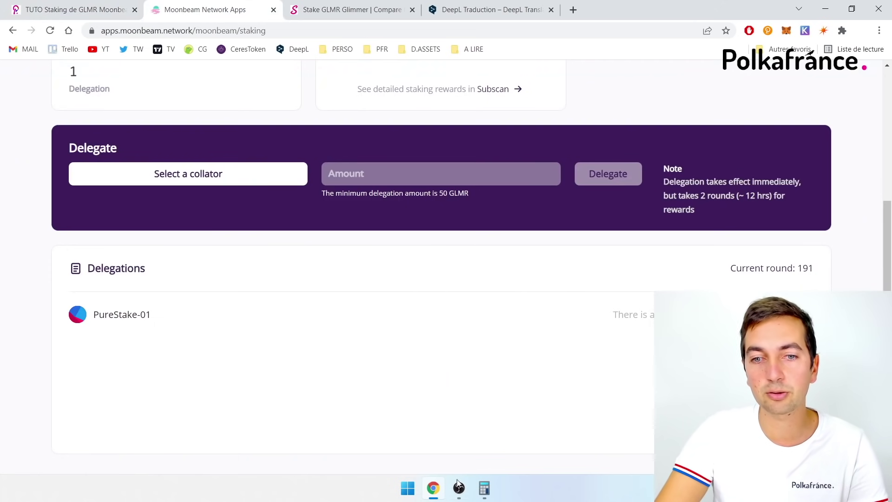
left_click(482, 486)
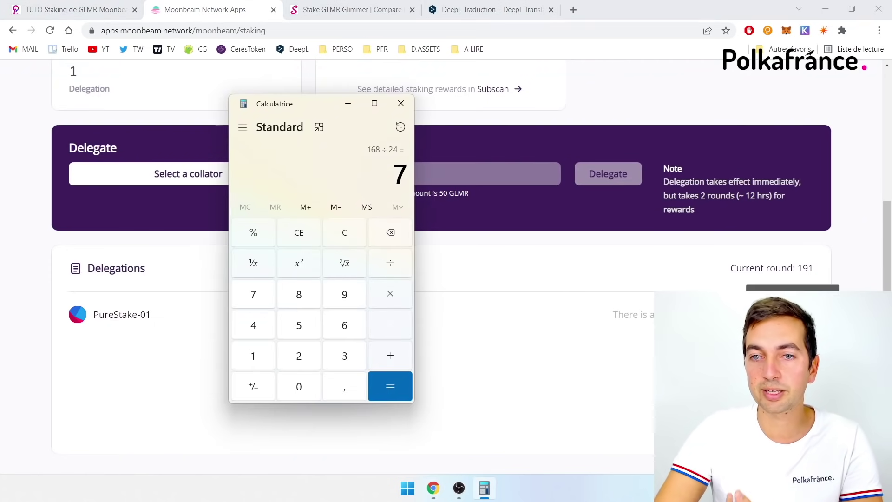
left_click(620, 319)
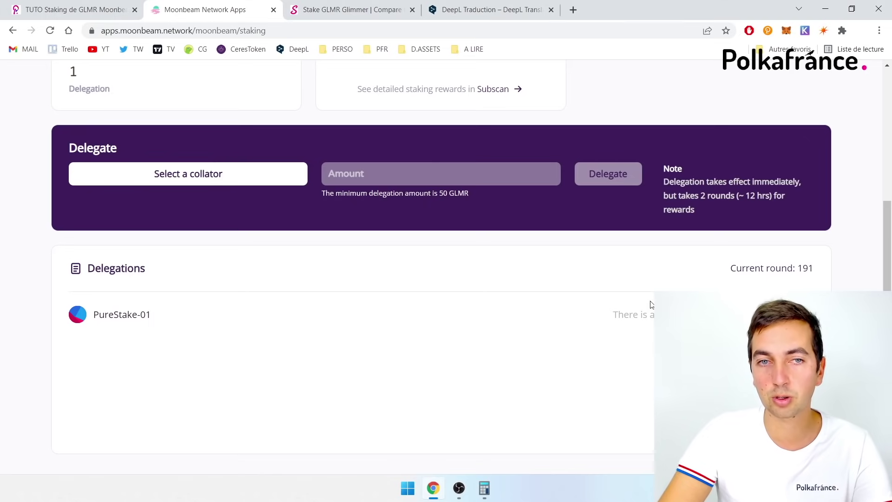
Review the PureStake-01 delegation, the free and staked balances, and the latest staking rewards on the Moonbeam staking page.
scroll(500, 319, "up", 5)
left_click_drag(87, 260, 117, 261)
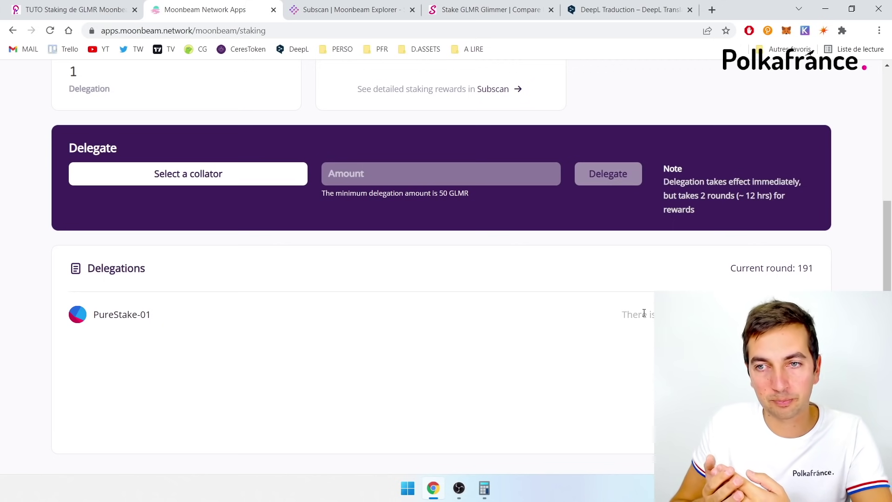
left_click_drag(105, 315, 172, 316)
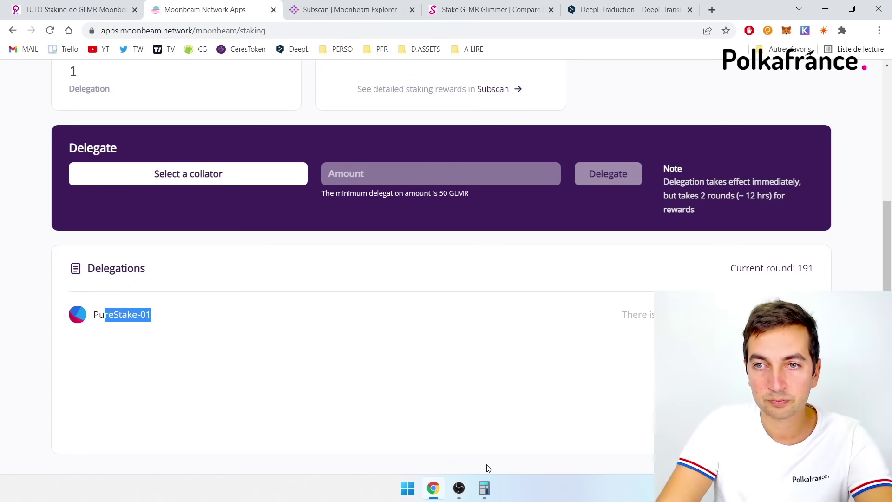
scroll(525, 440, "up", 5)
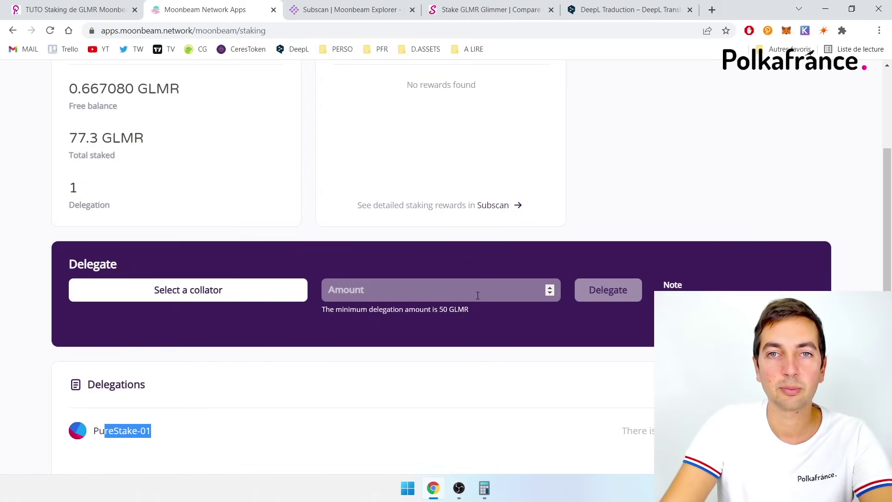
scroll(173, 297, "down", 1)
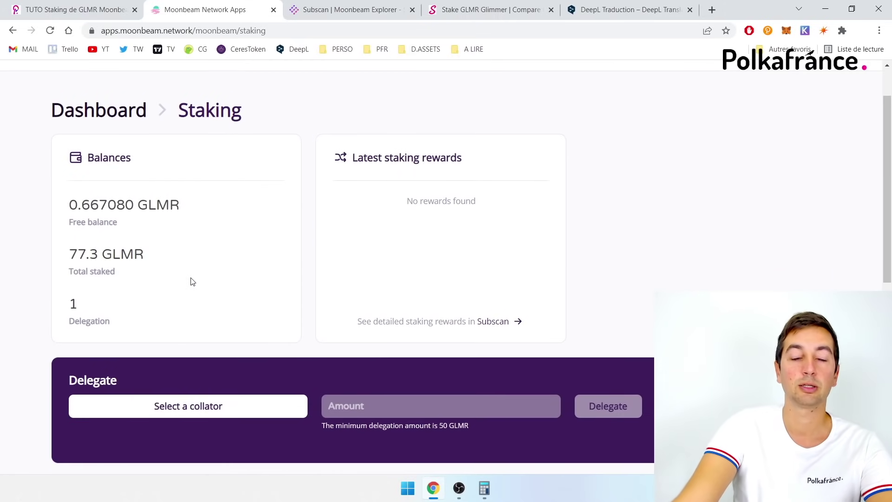